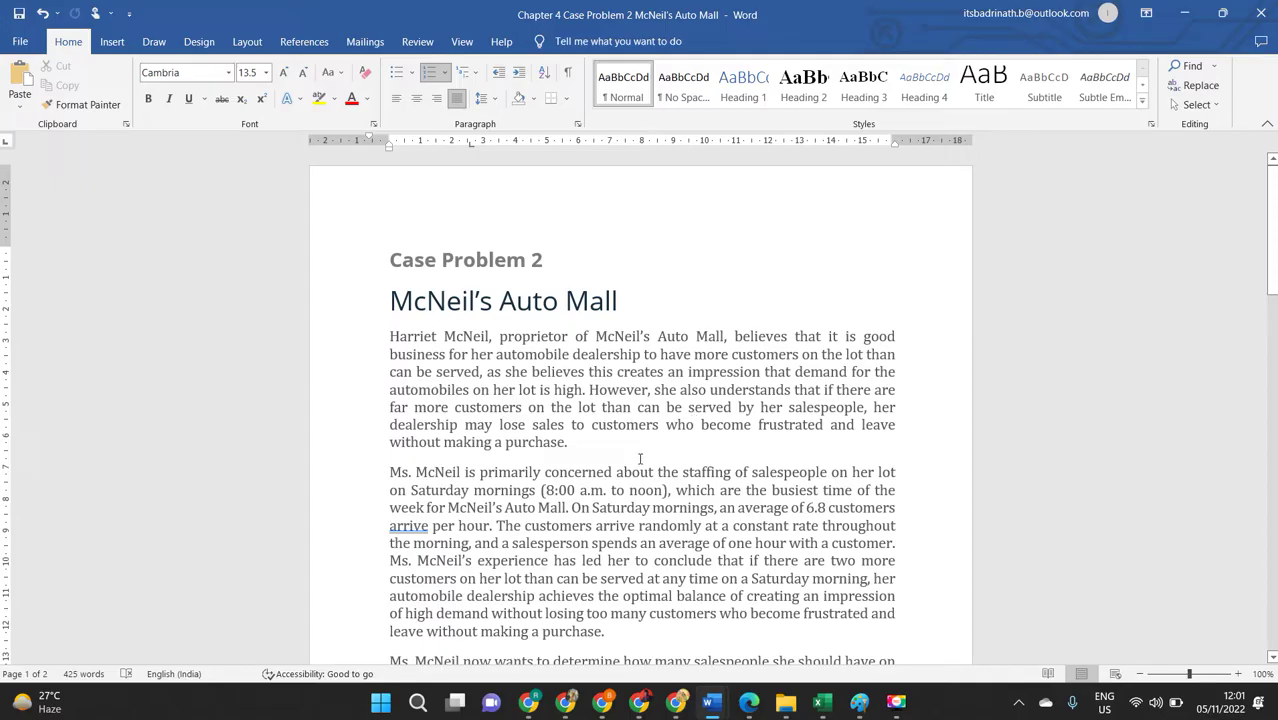
Scroll the case document down to the three Managerial Report questions on Saturday-morning staffing
scroll(640, 459, down, 15)
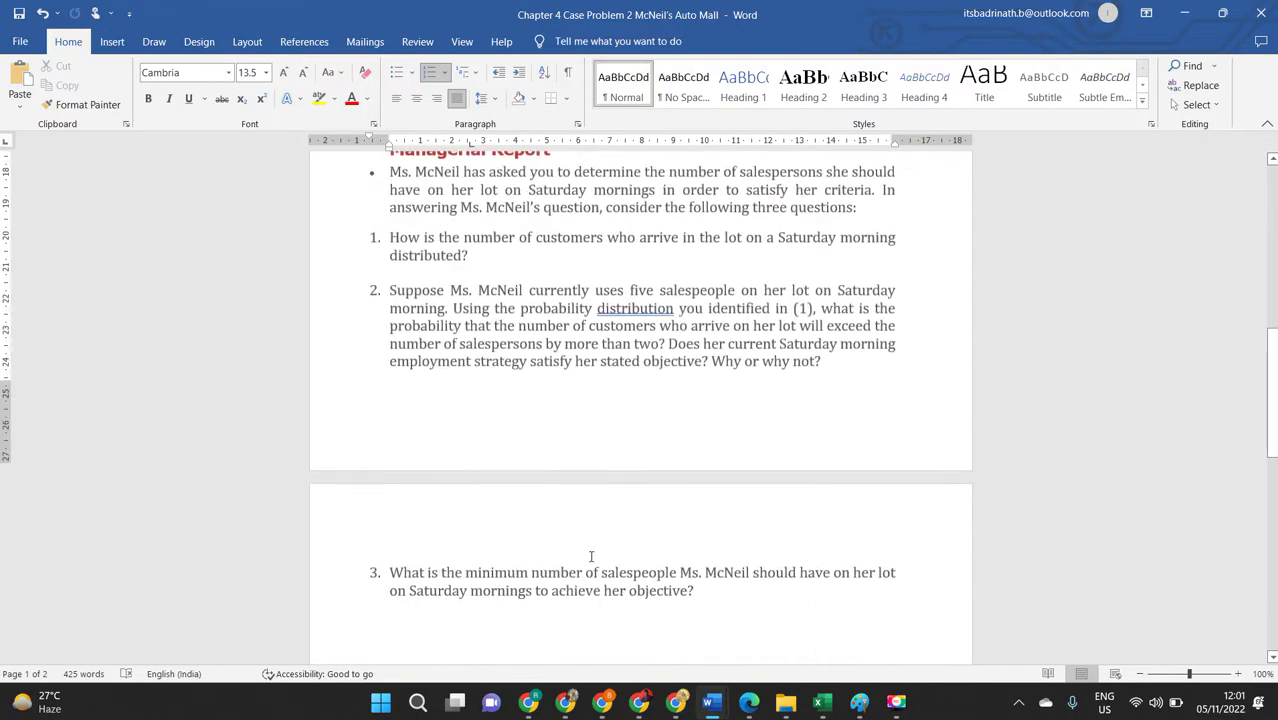
scroll(577, 568, up, 2)
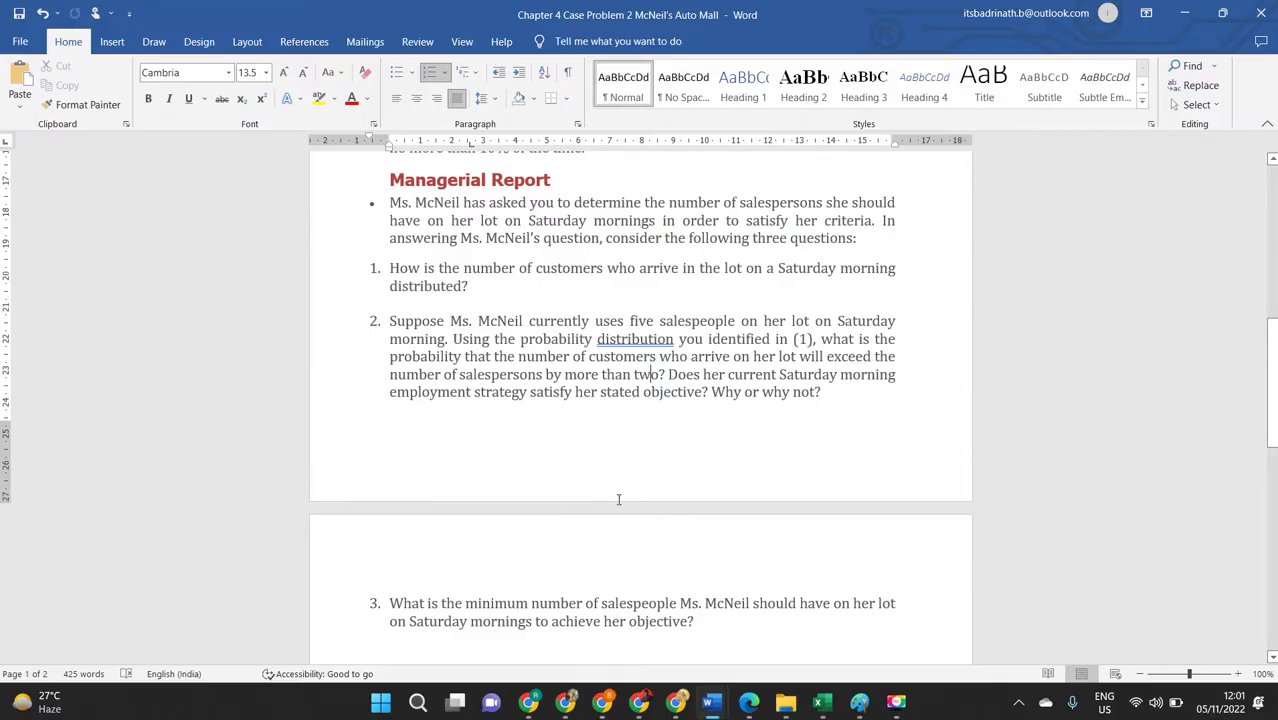
scroll(679, 480, up, 1)
scroll(679, 480, up, 12)
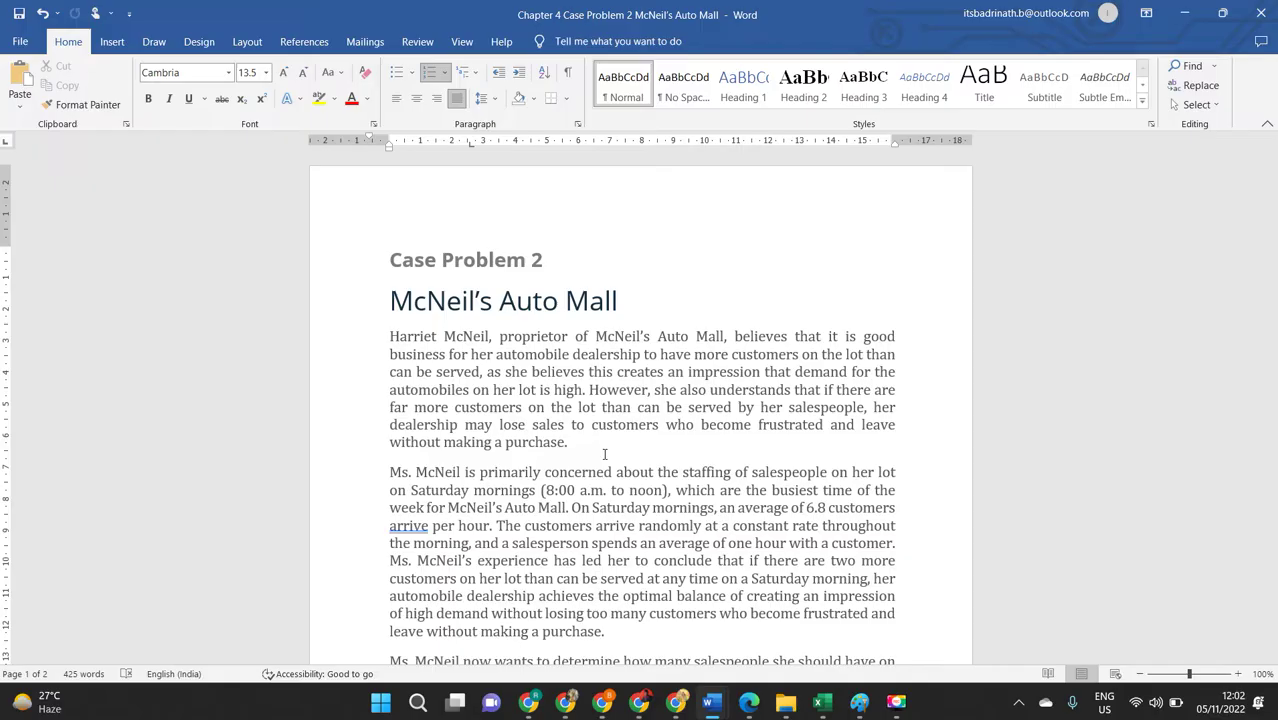
scroll(604, 455, down, 3)
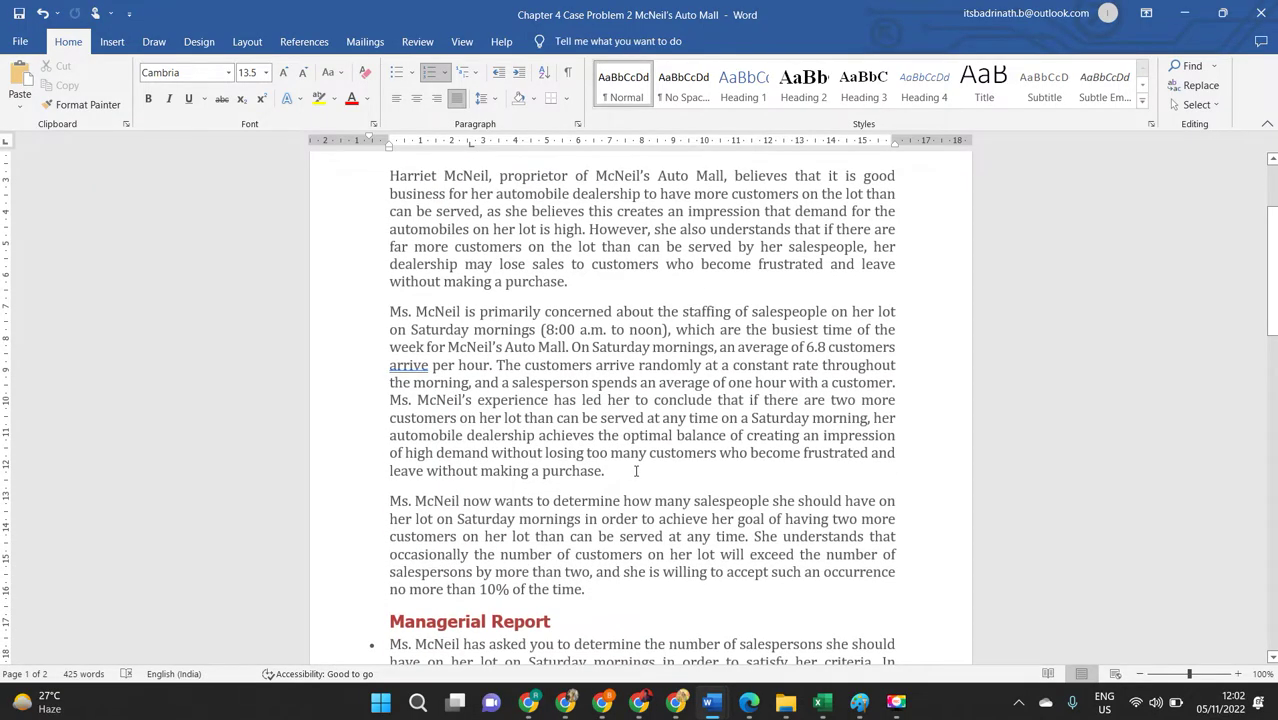
scroll(620, 470, down, 5)
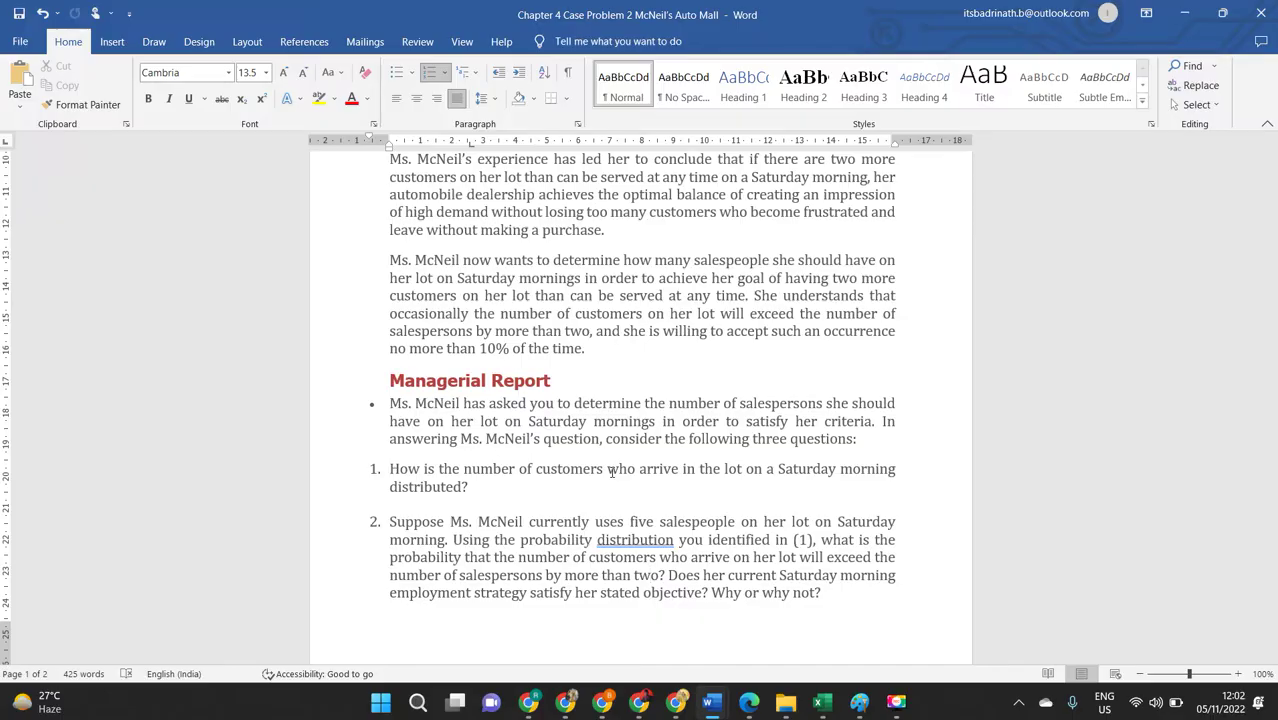
scroll(661, 605, down, 2)
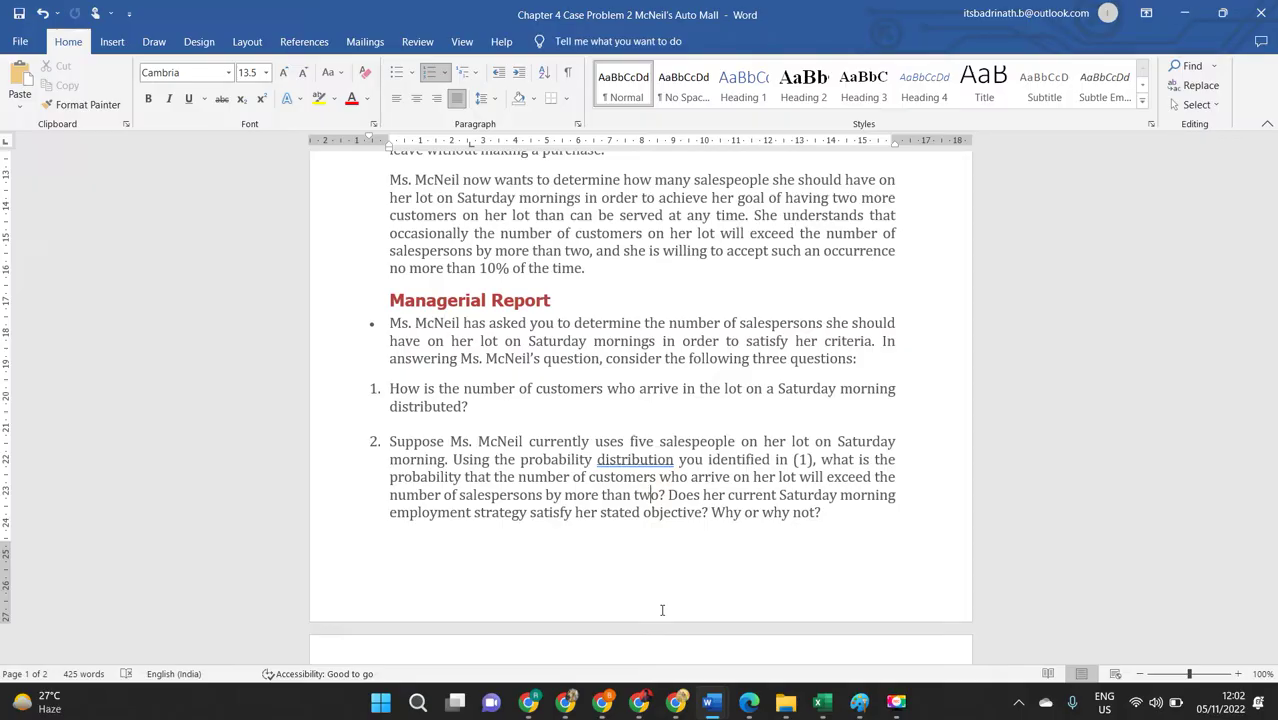
scroll(784, 501, down, 2)
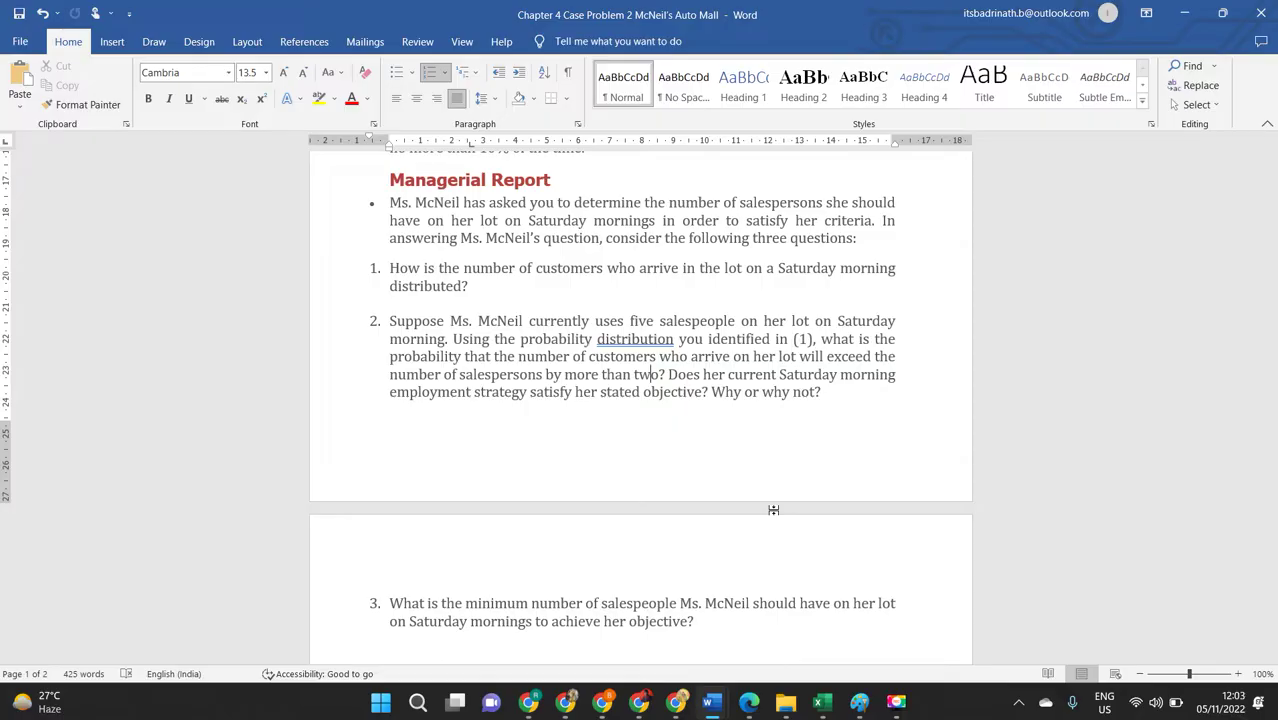
Go to the McNeil's Auto Mall Solution Template and place the cursor after 'Give Introduction to the Case'
key(alt+Tab)
key(alt+Tab)
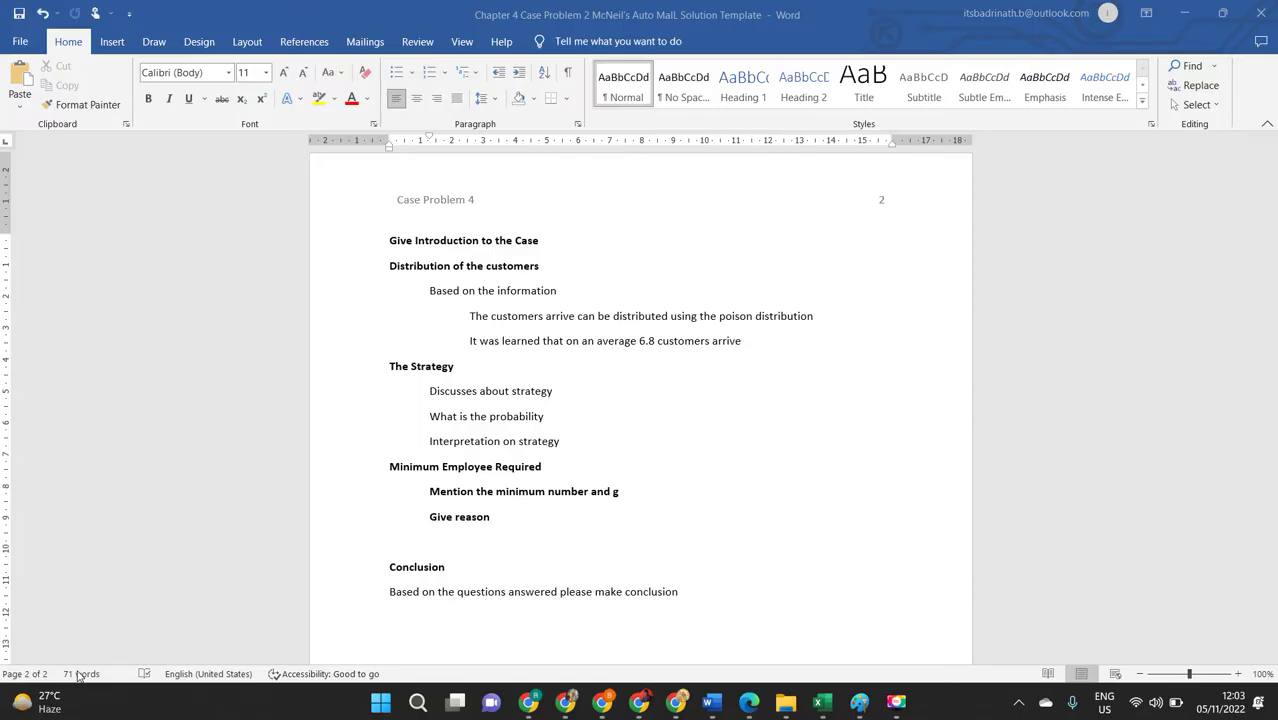
scroll(565, 590, up, 10)
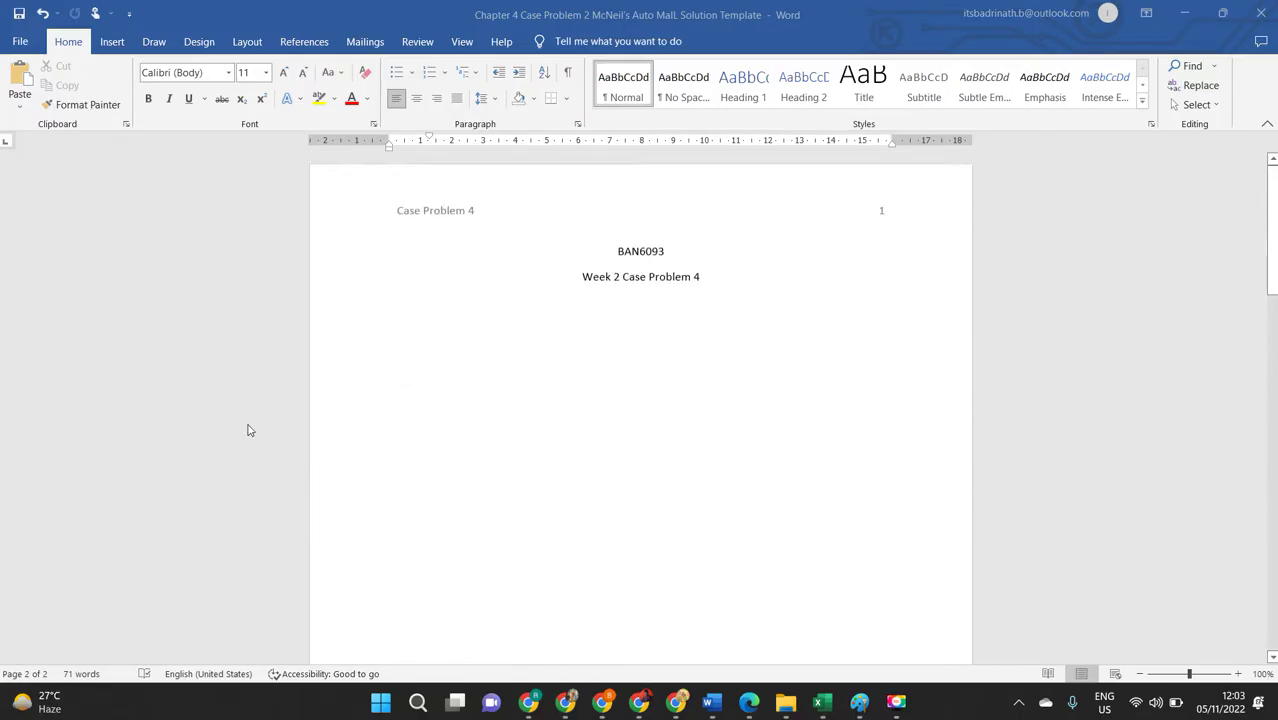
scroll(848, 355, down, 10)
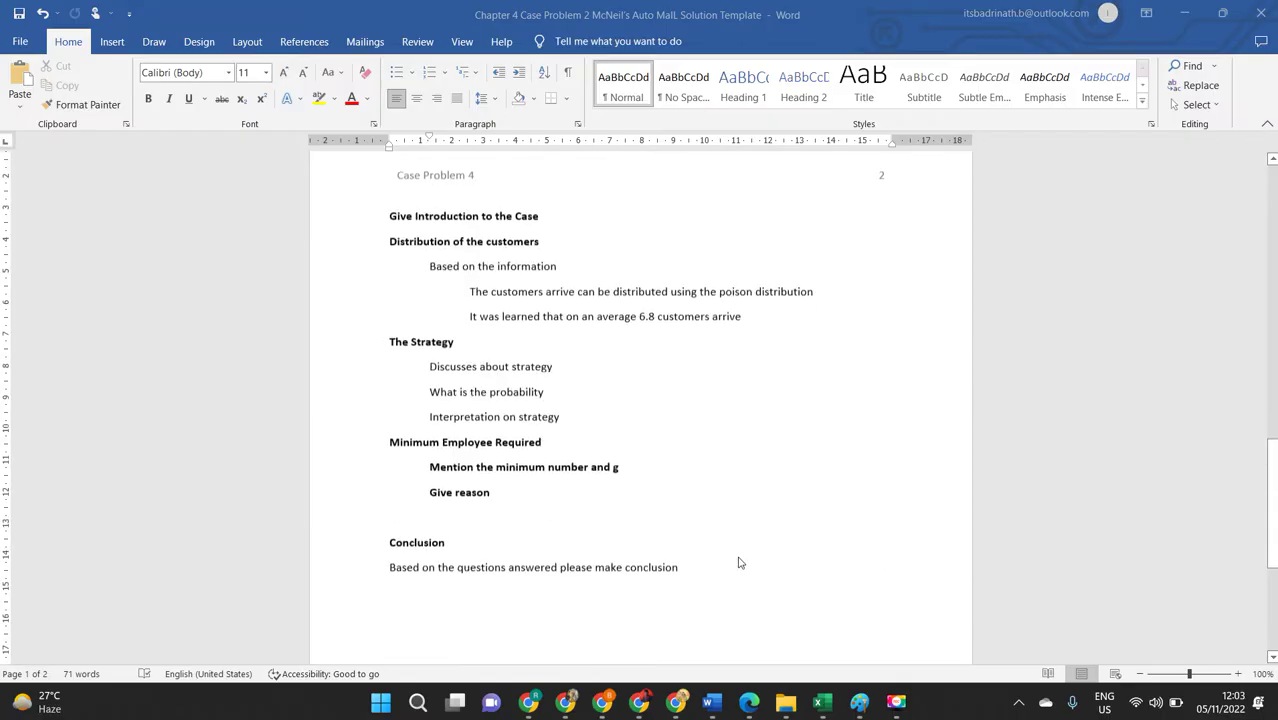
scroll(650, 450, down, 1)
scroll(570, 348, up, 2)
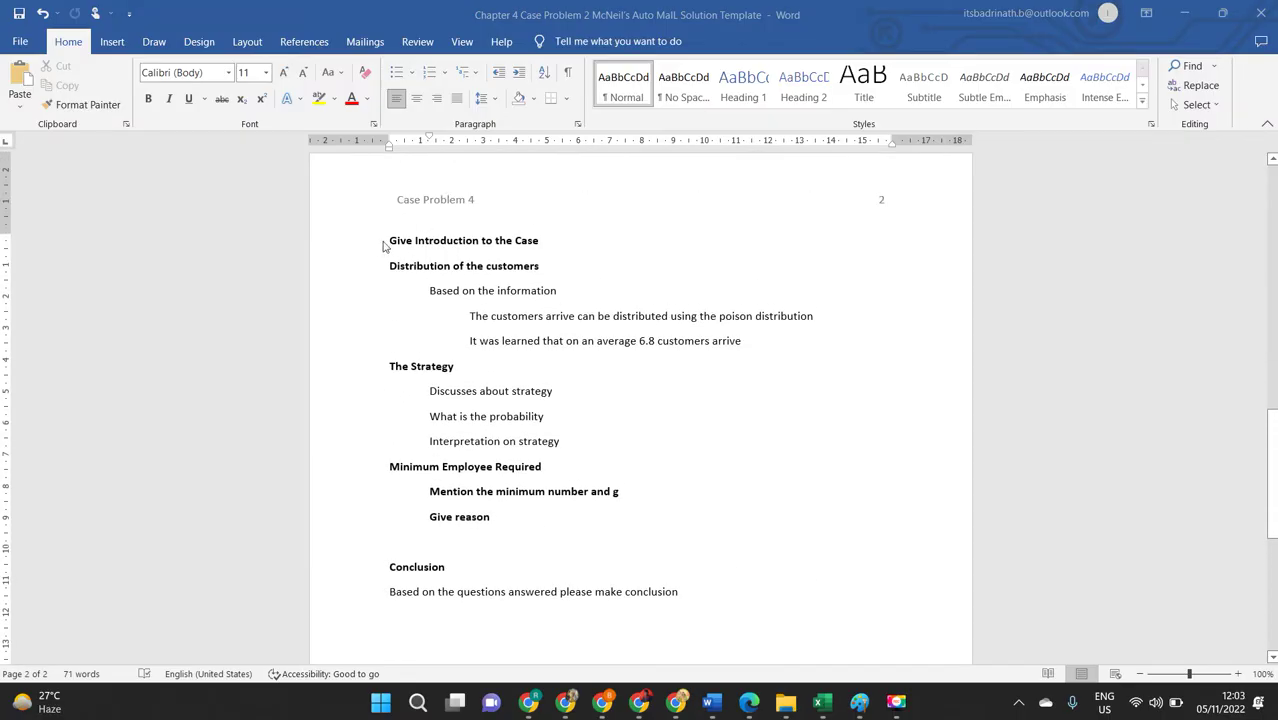
click(550, 239)
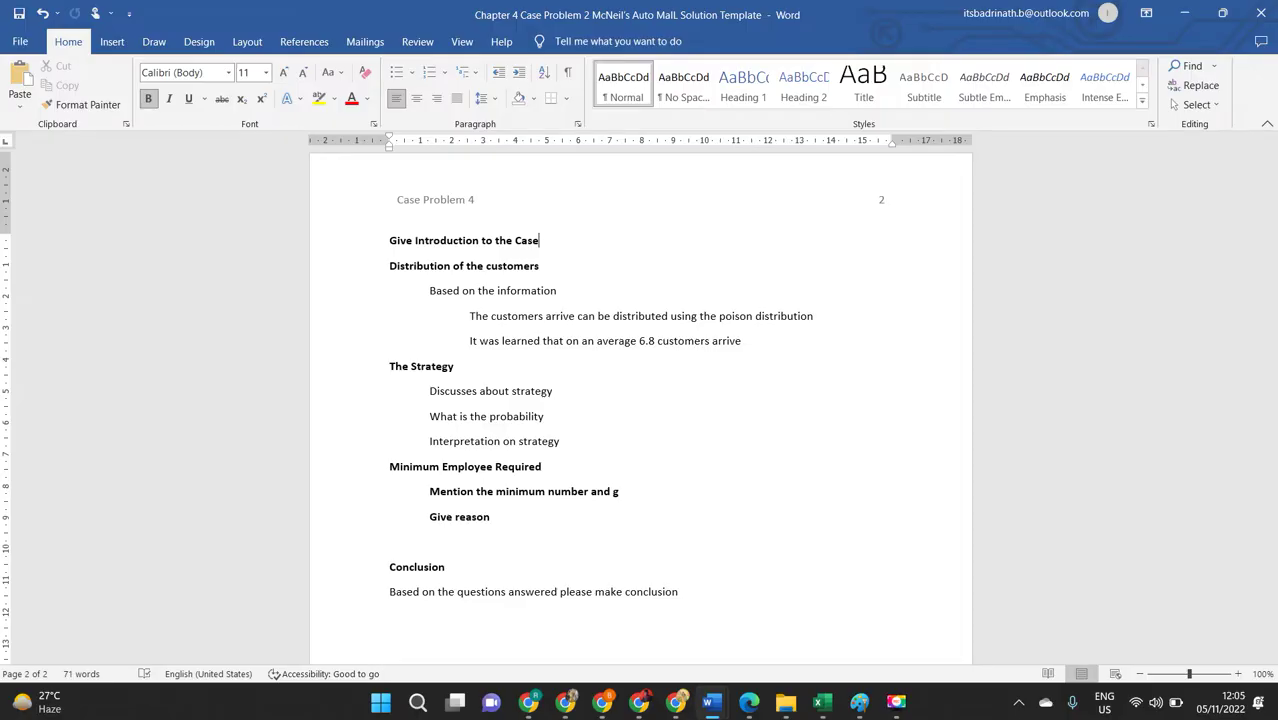
Return to the case document's Managerial Report questions, then move over to the Excel solution workbook
key(alt+Tab)
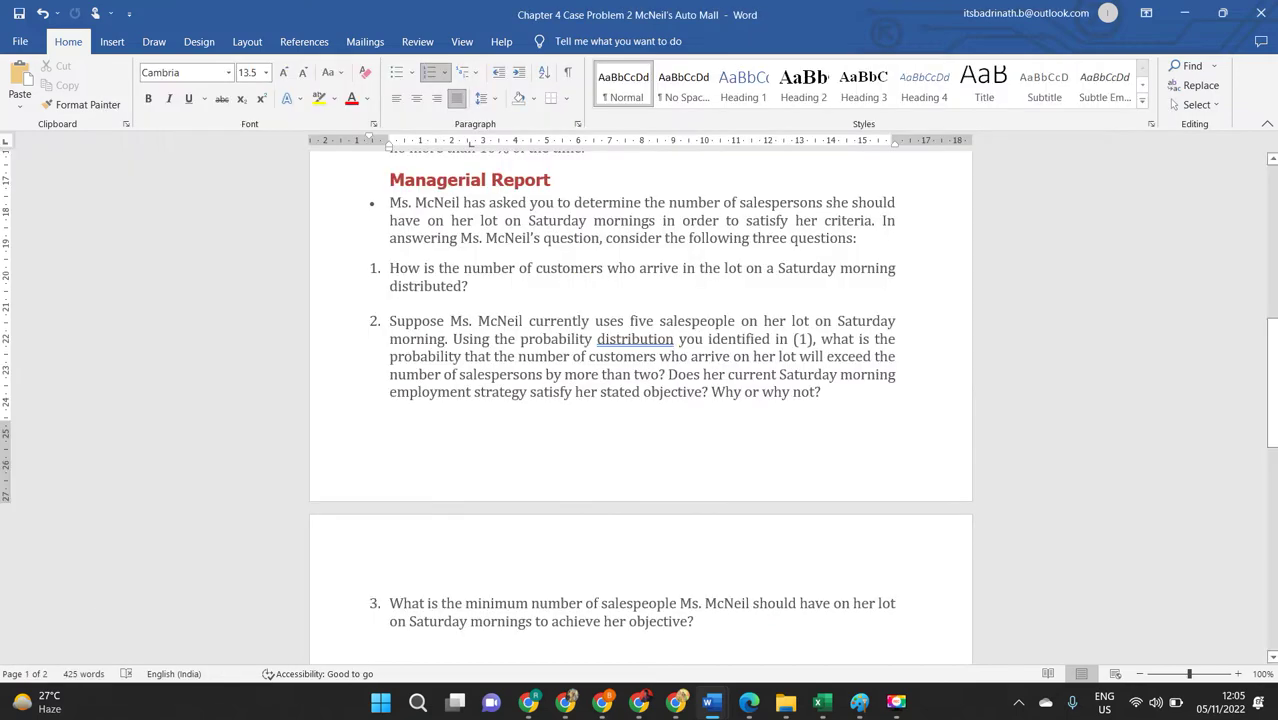
scroll(566, 418, down, 1)
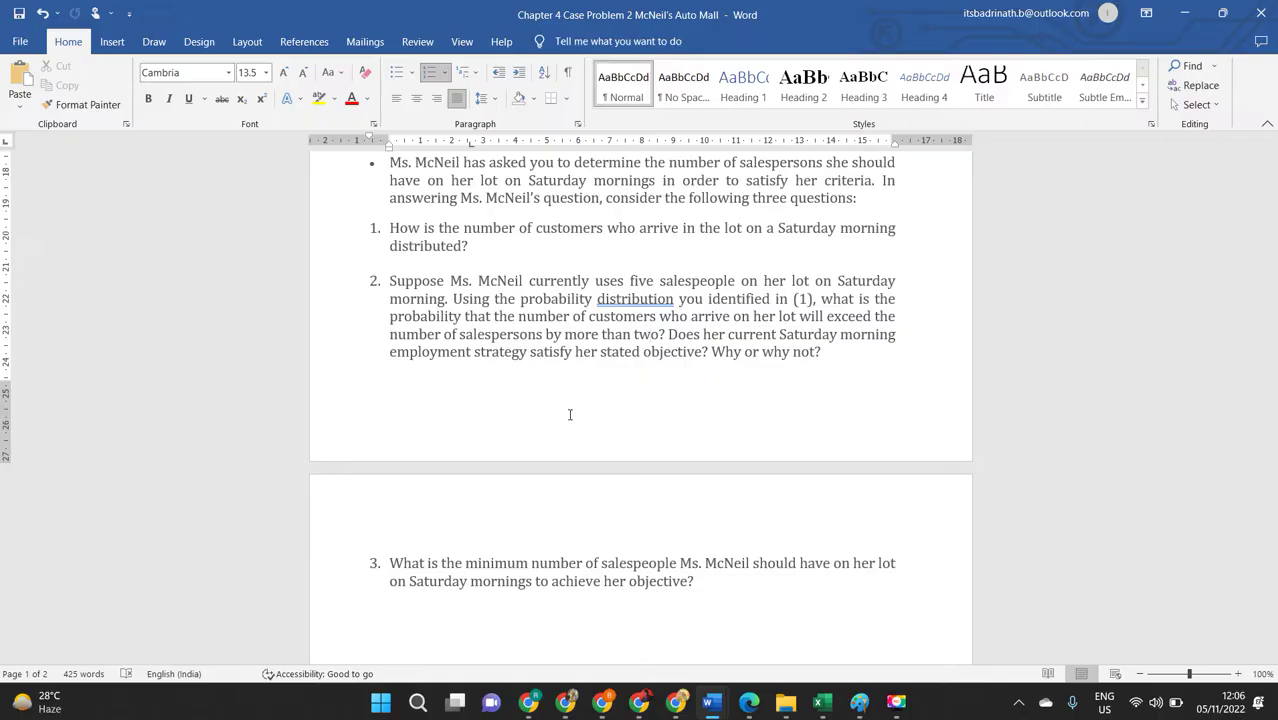
key(alt+Tab)
key(alt+Tab)
key(alt+Tab)
key(alt+Tab)
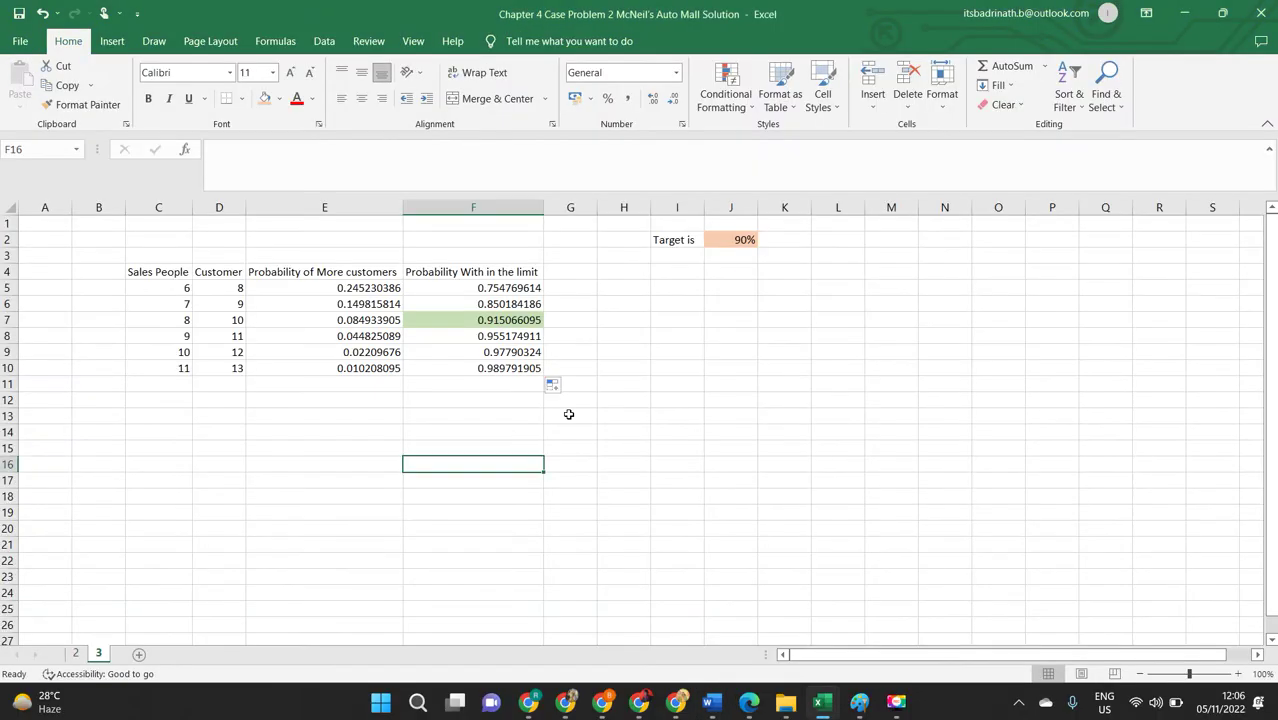
On sheet 2, review C3 (5 salespeople), C7 (average 6.8), C12 (2) and C16's POISSON.DIST formula
click(72, 653)
scroll(111, 563, up, 1)
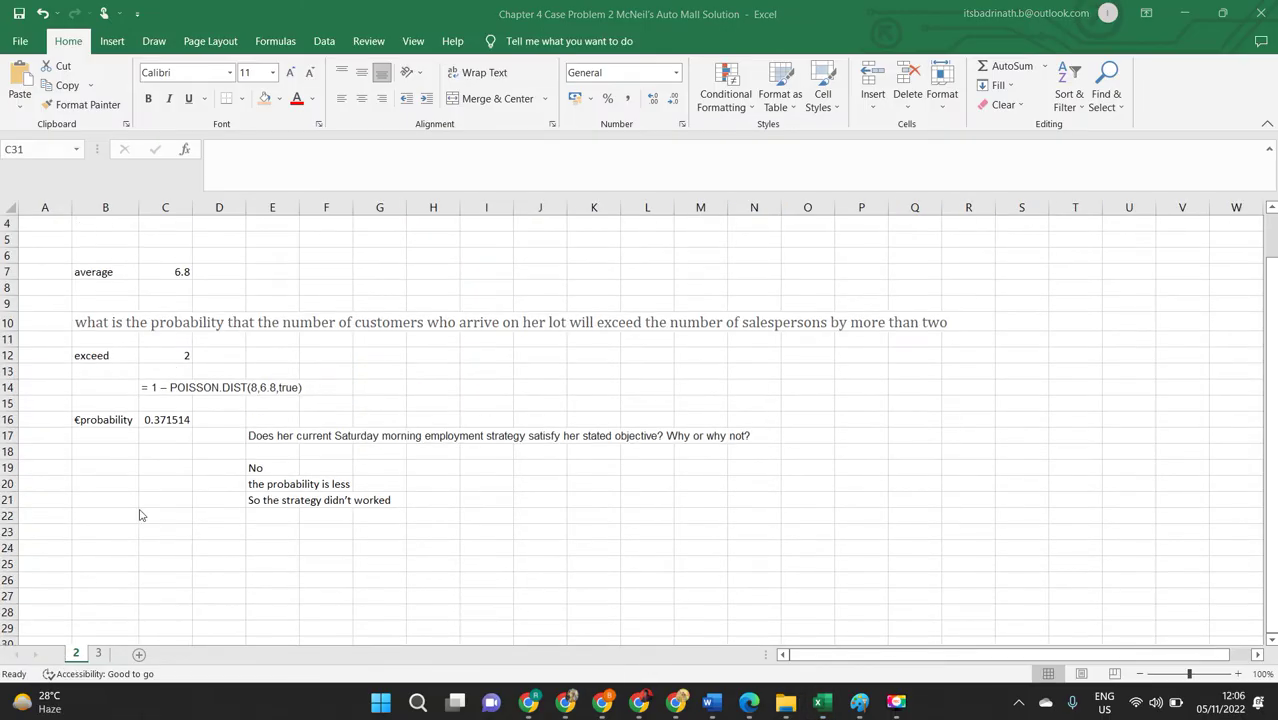
scroll(137, 514, up, 1)
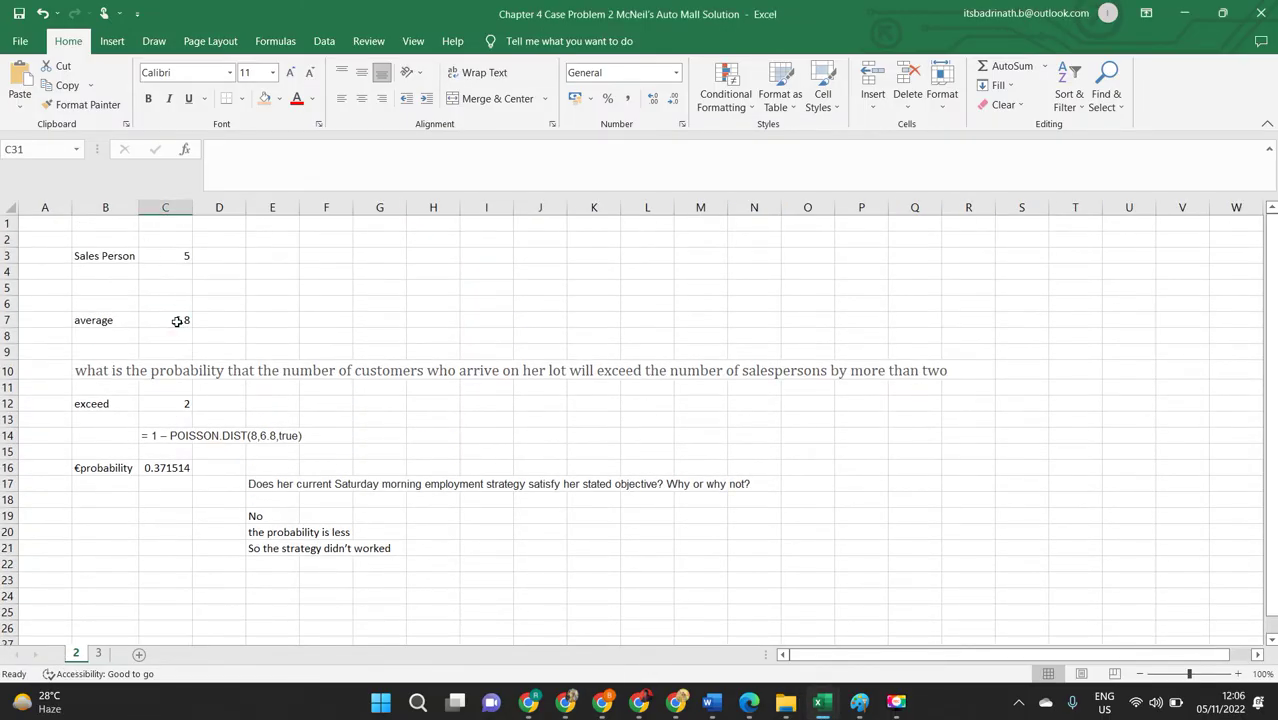
click(182, 322)
click(171, 257)
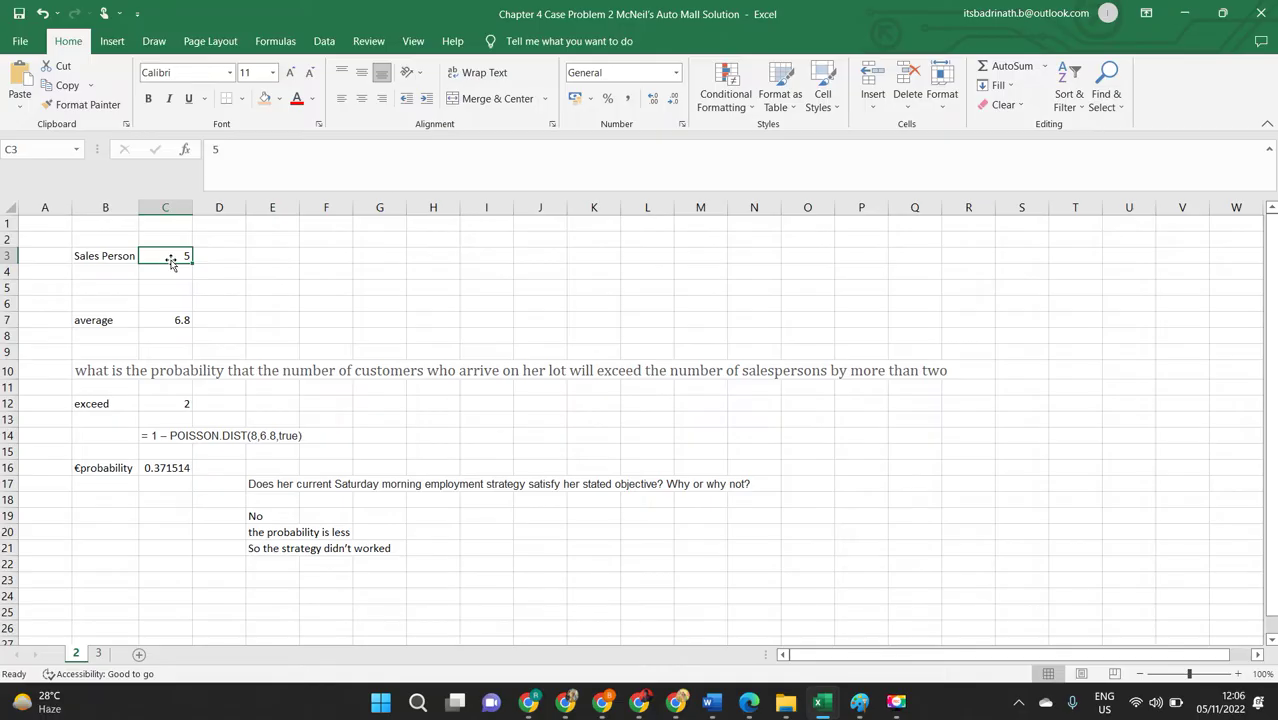
click(165, 404)
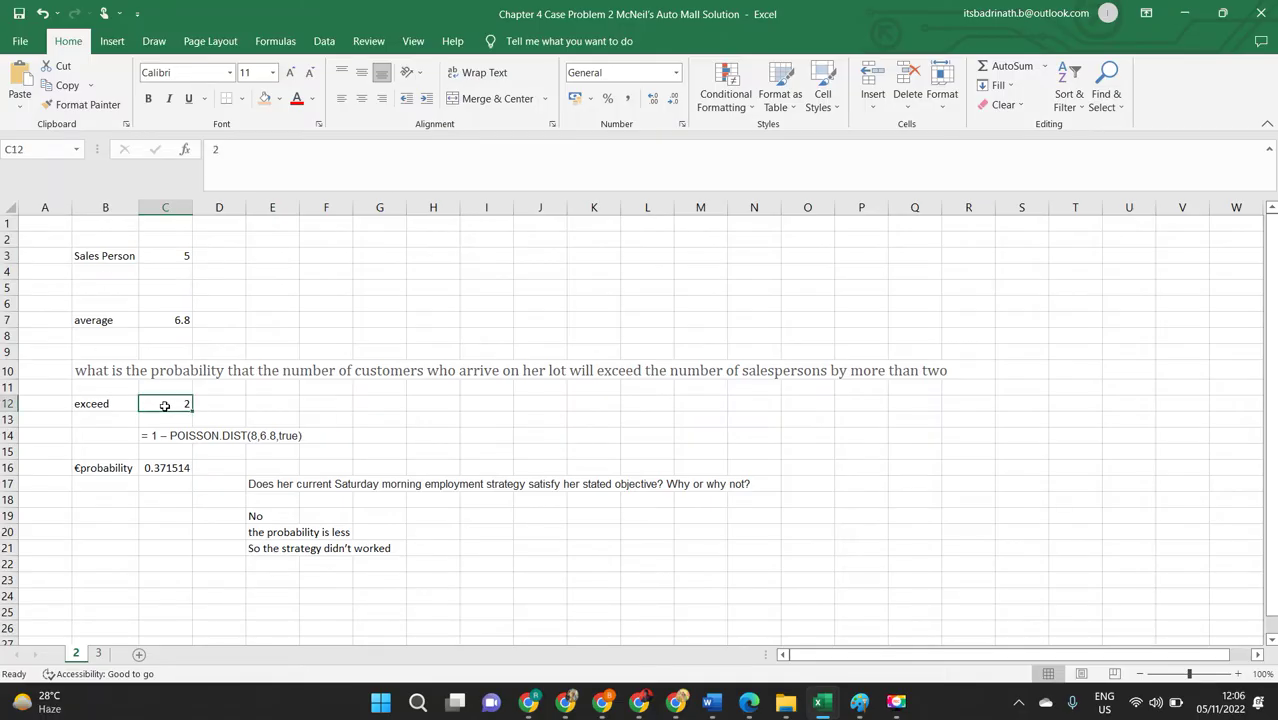
click(184, 424)
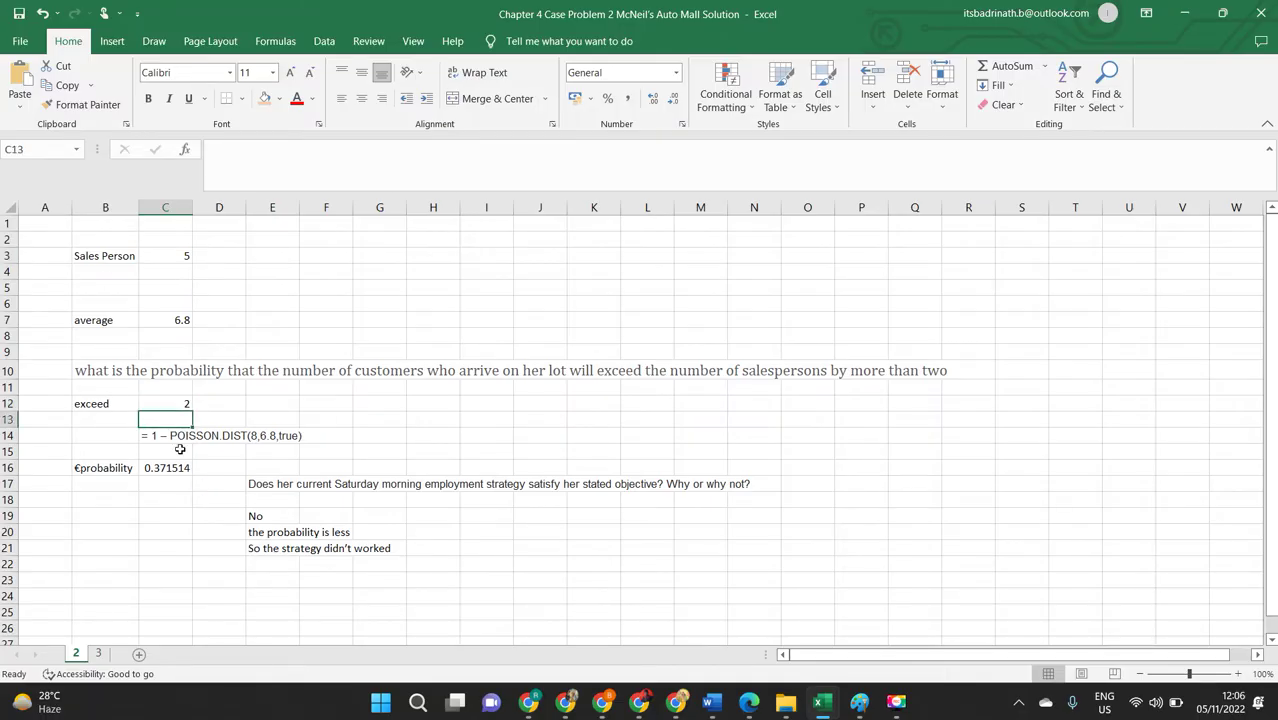
click(183, 441)
click(162, 467)
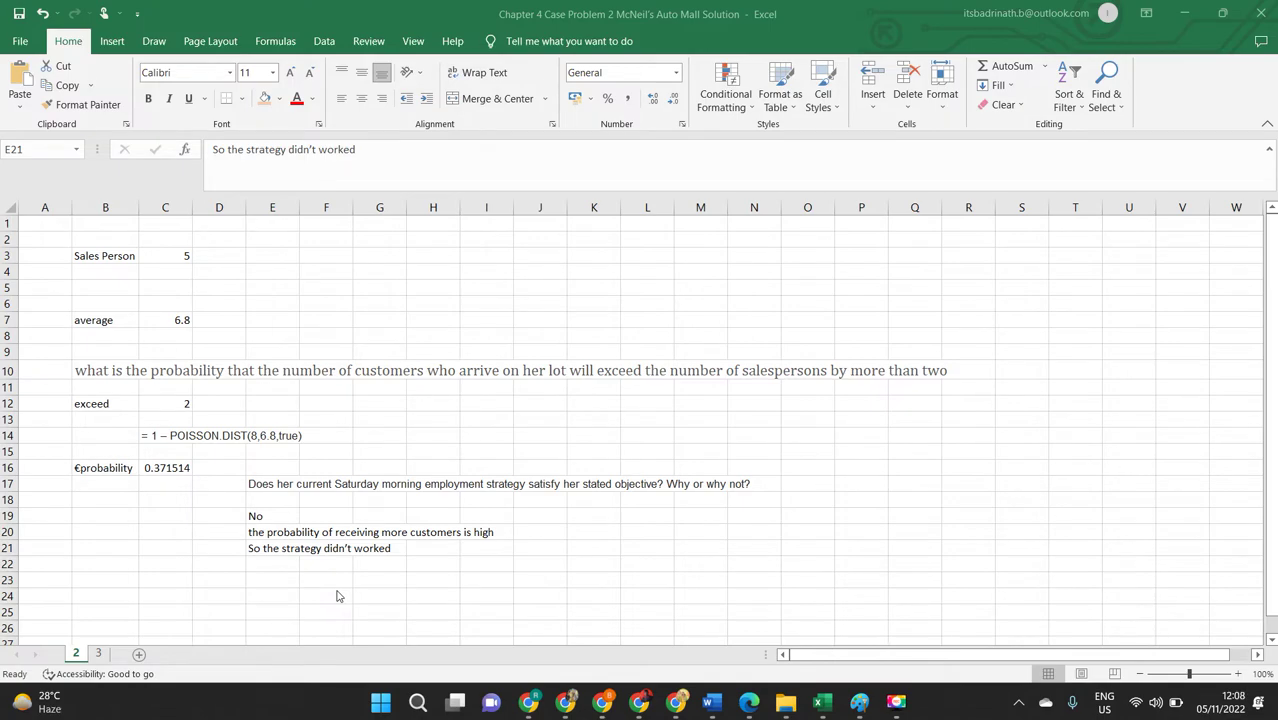
Set E16 to =C16 and format it as a two-decimal percentage, 37.15%
click(168, 472)
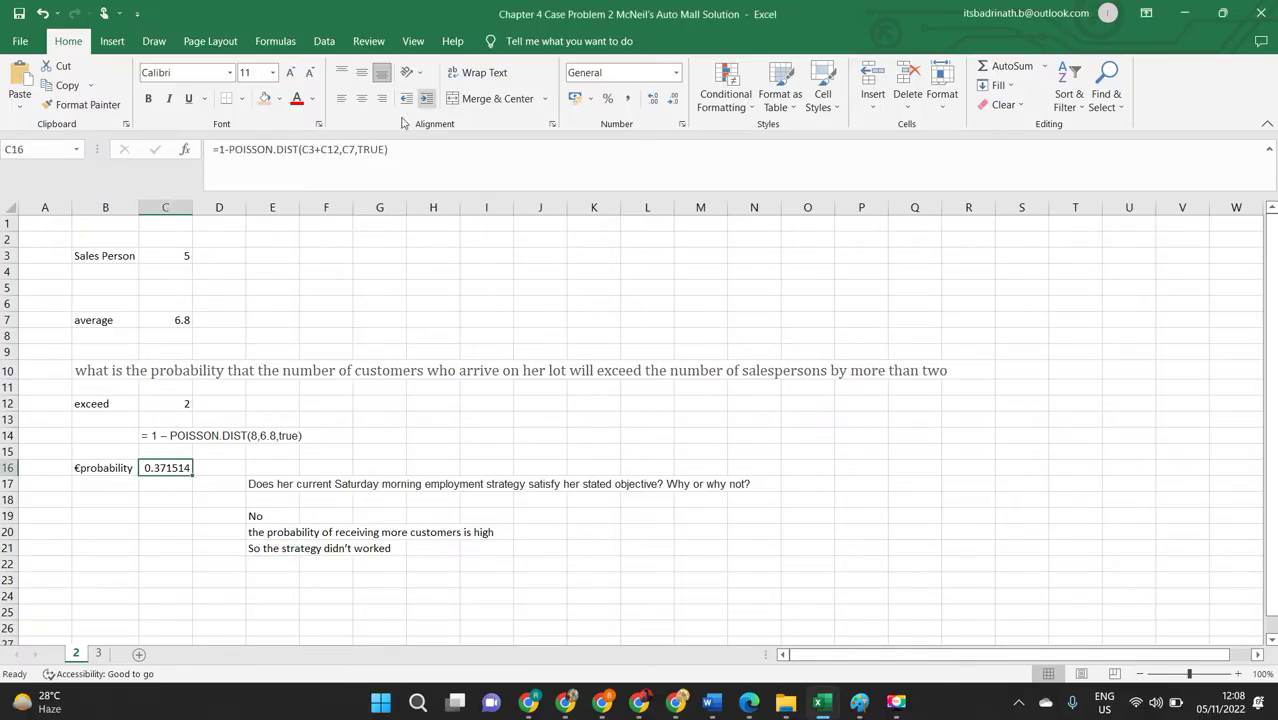
click(285, 464)
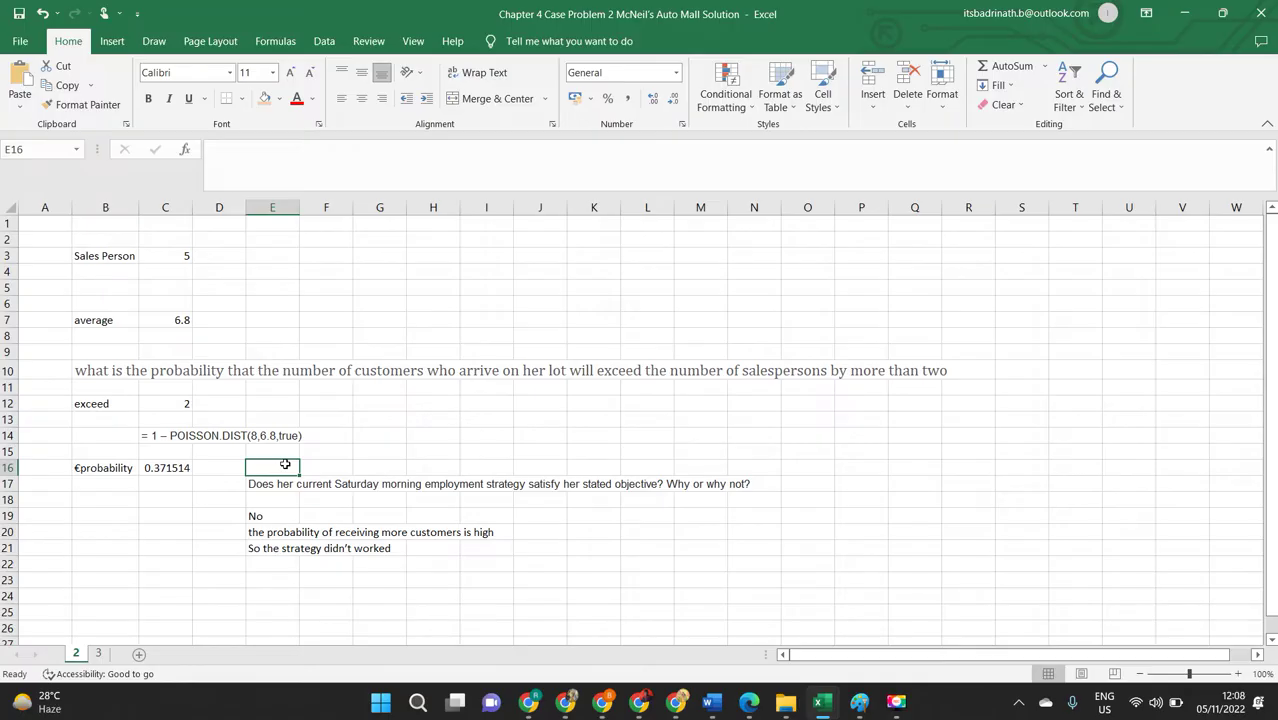
text(=)
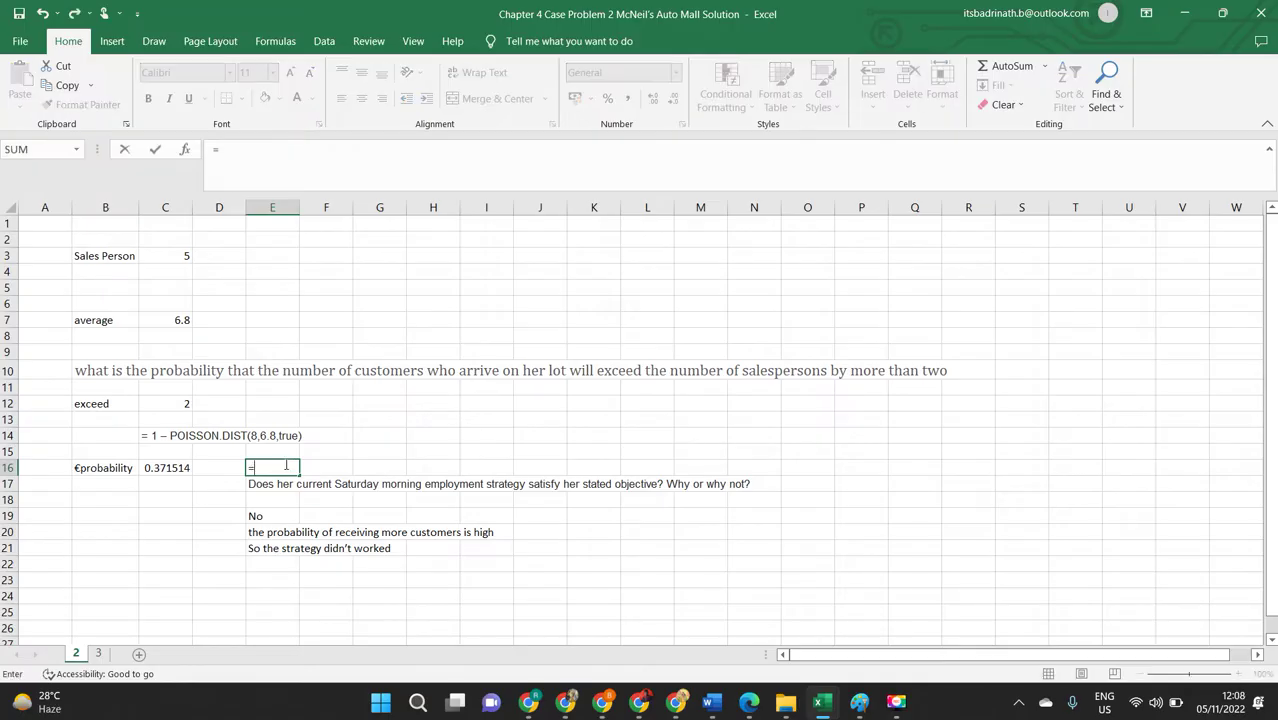
click(177, 469)
key(Return)
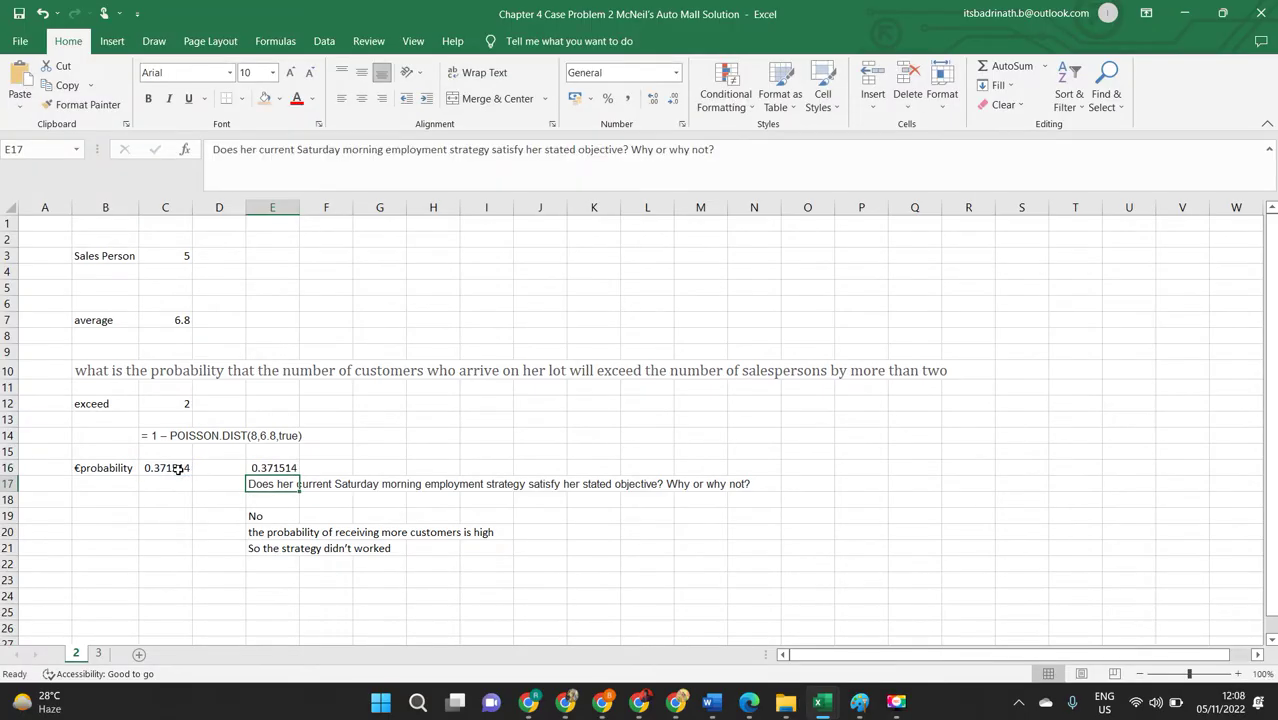
click(281, 462)
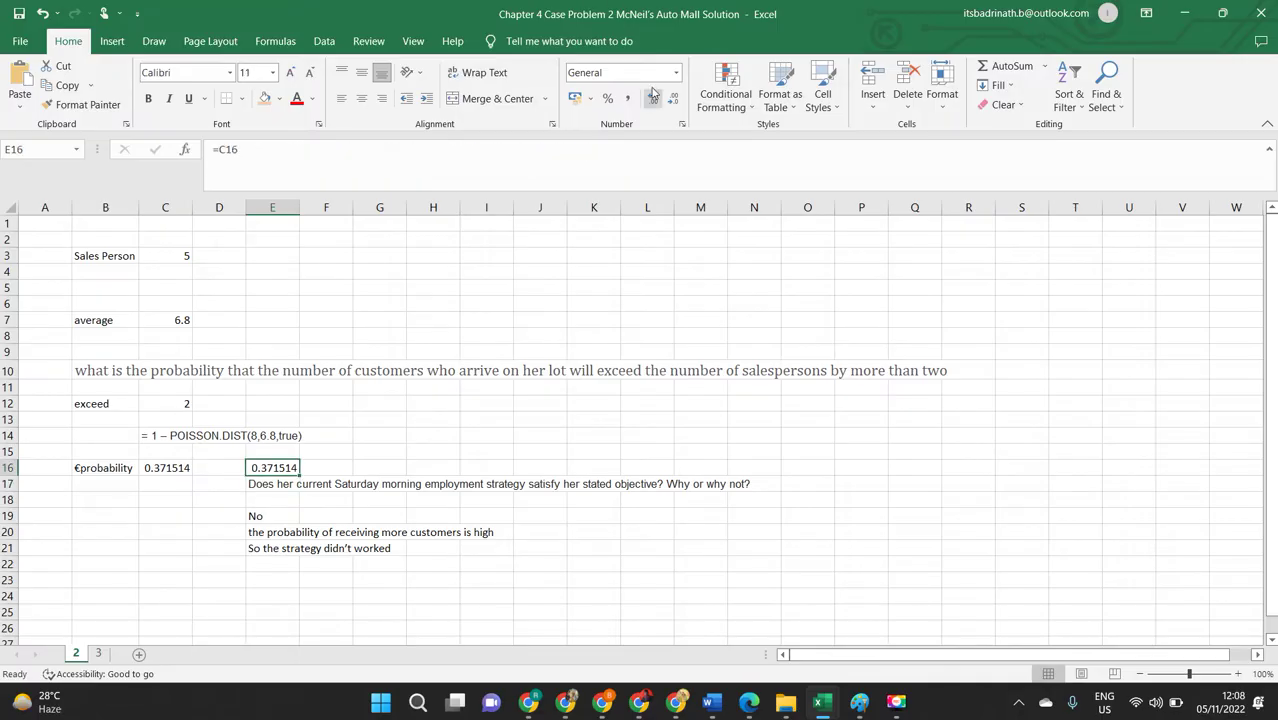
click(609, 98)
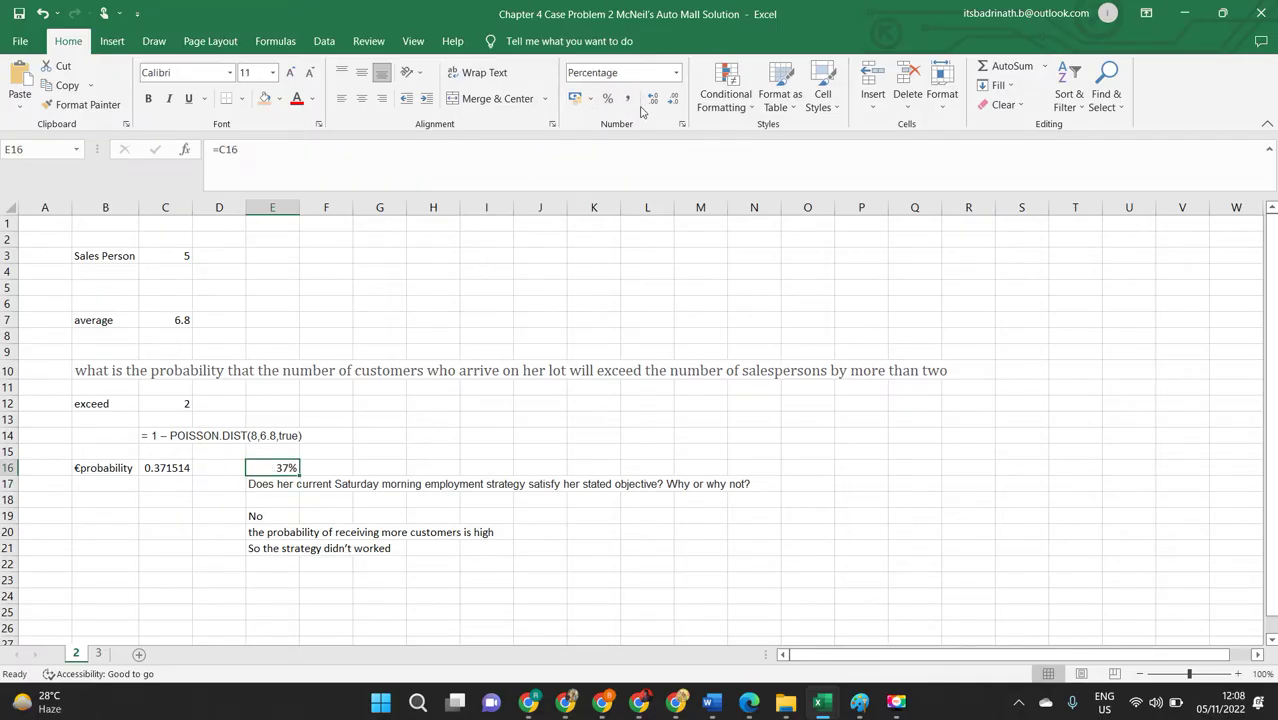
click(652, 98)
click(652, 98)
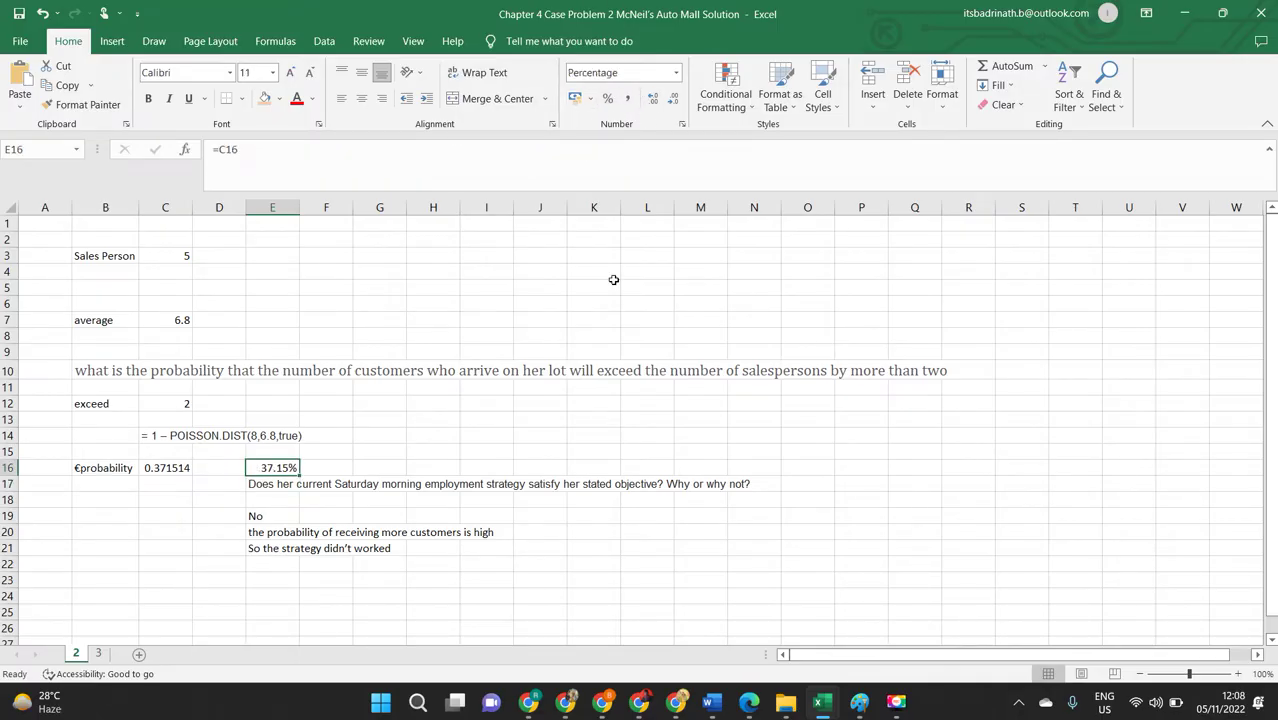
click(562, 562)
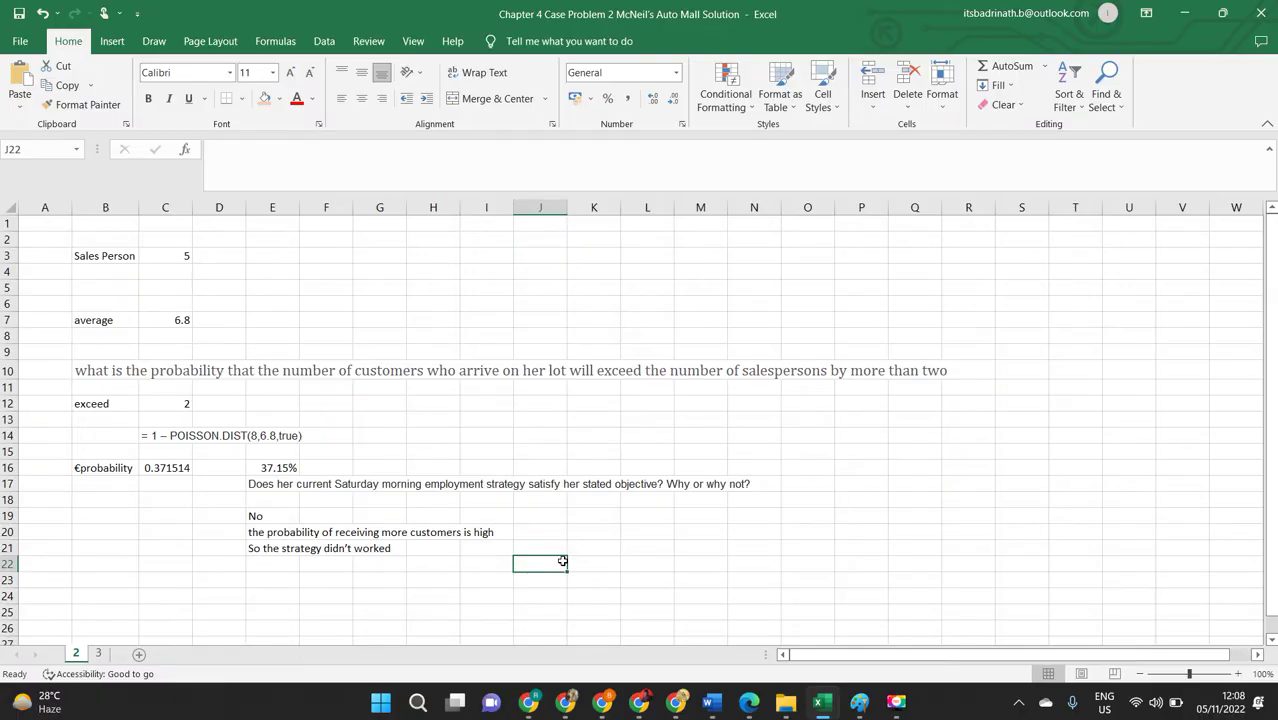
Review the answer No in E19 and its explanation in E20, then return to Word
click(252, 515)
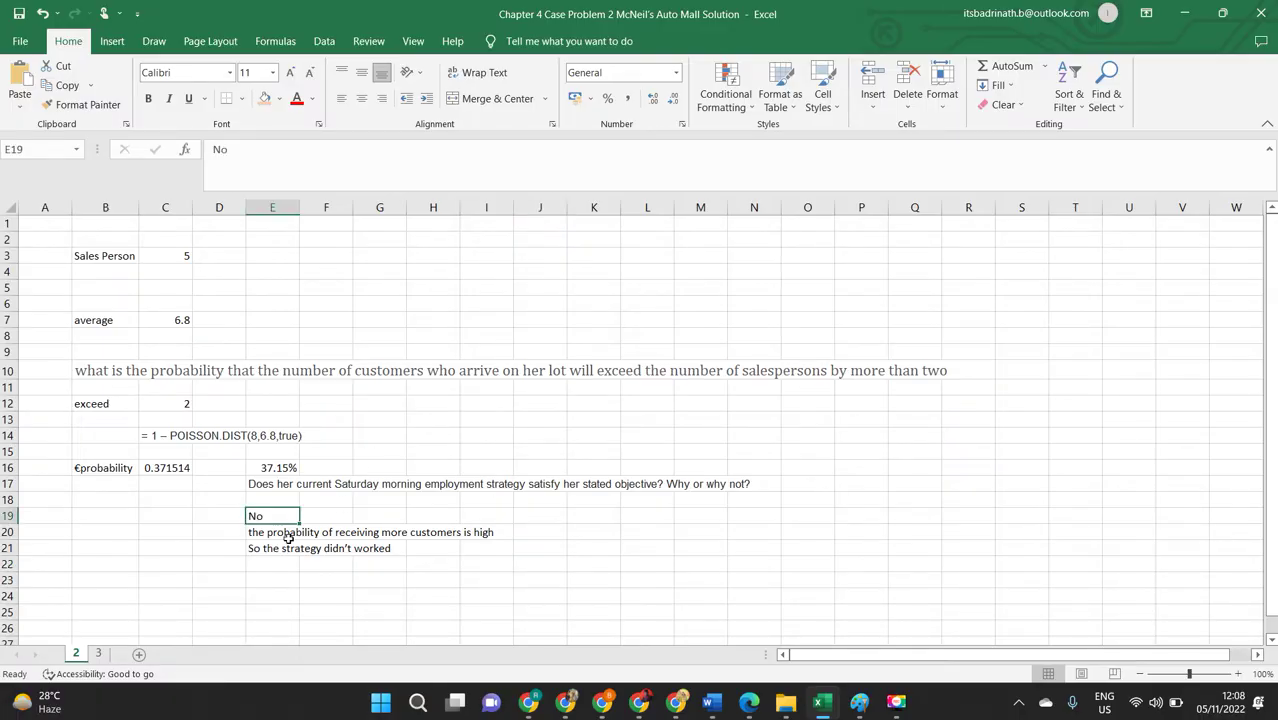
click(285, 536)
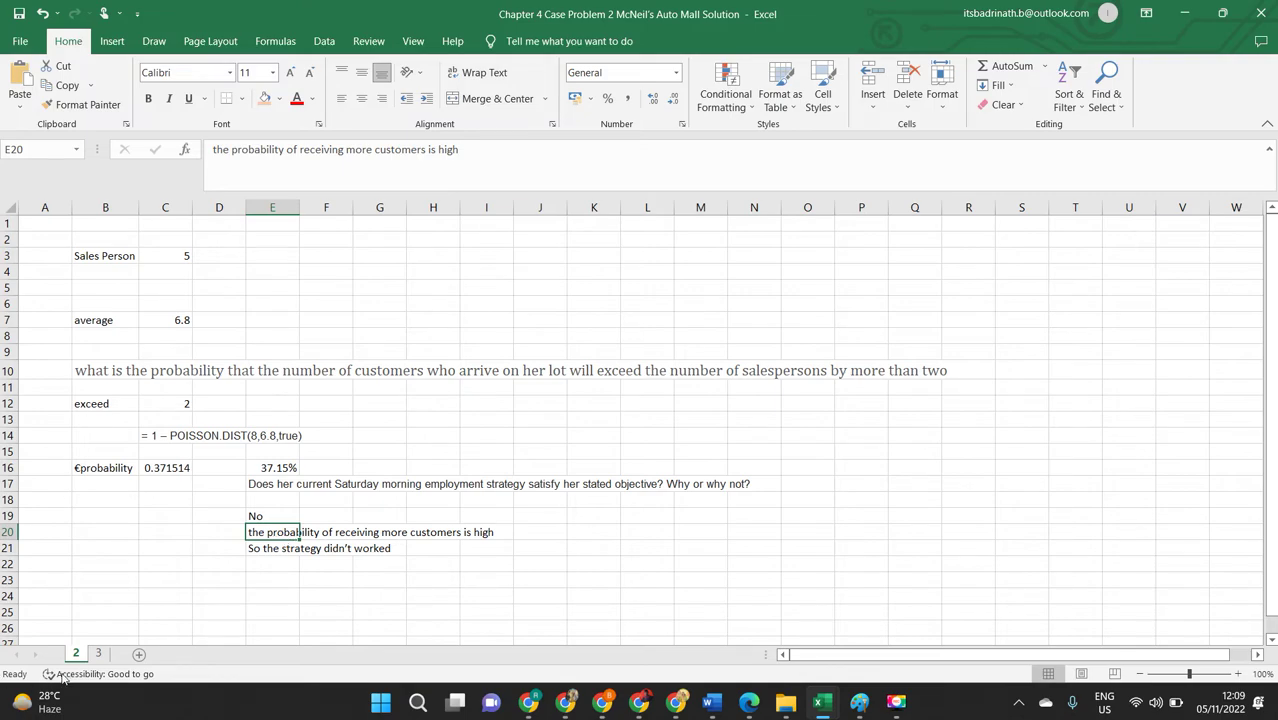
key(alt+Tab)
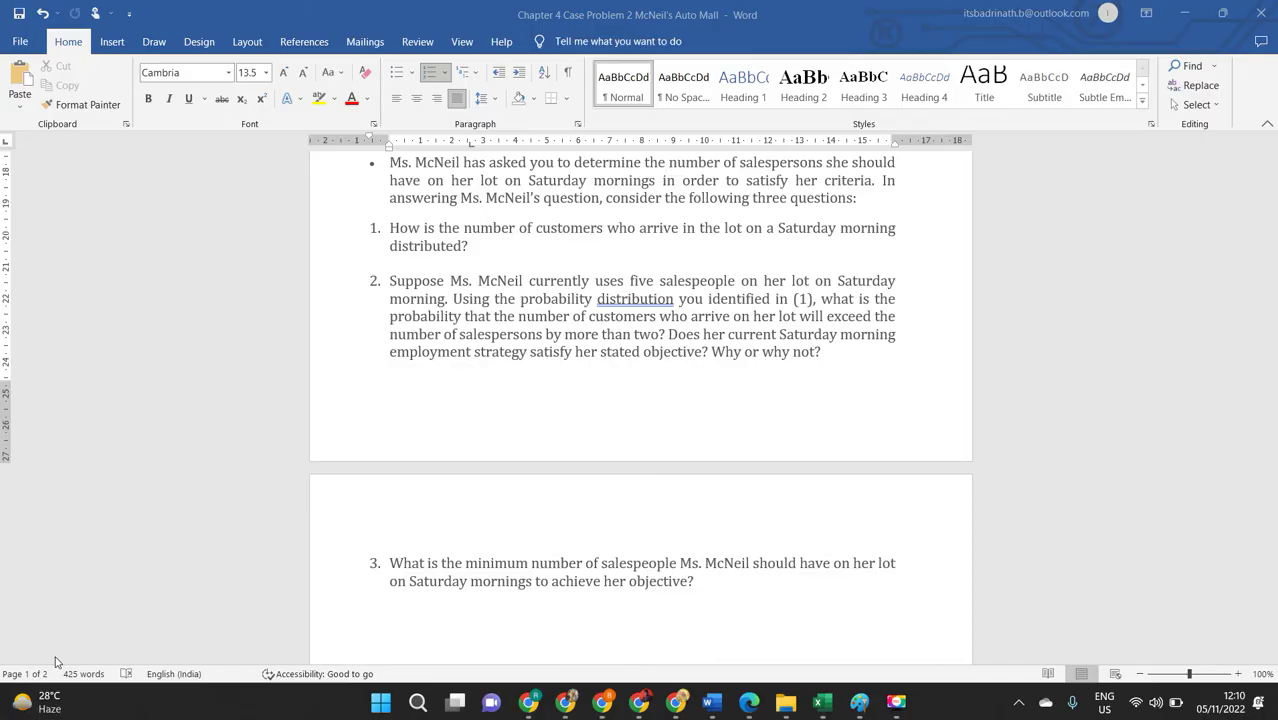
Return to the Excel workbook and open sheet 3's staffing probability table
key(alt+Tab)
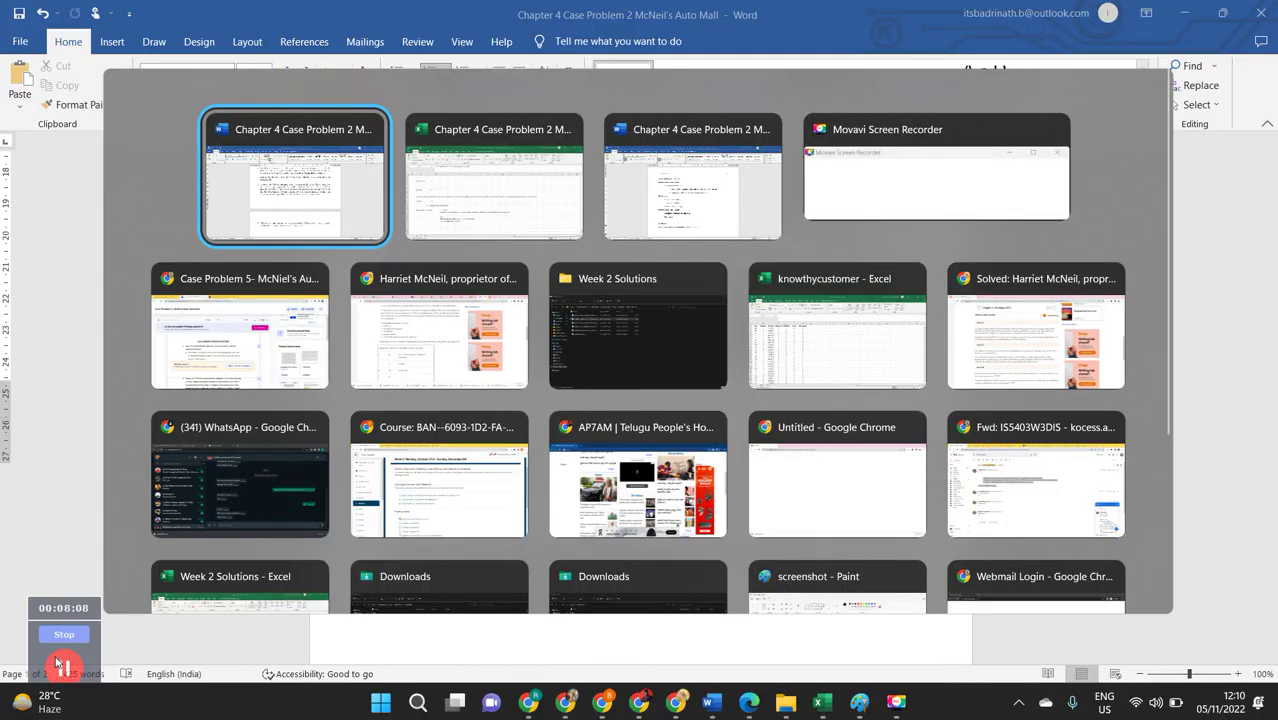
key(Tab)
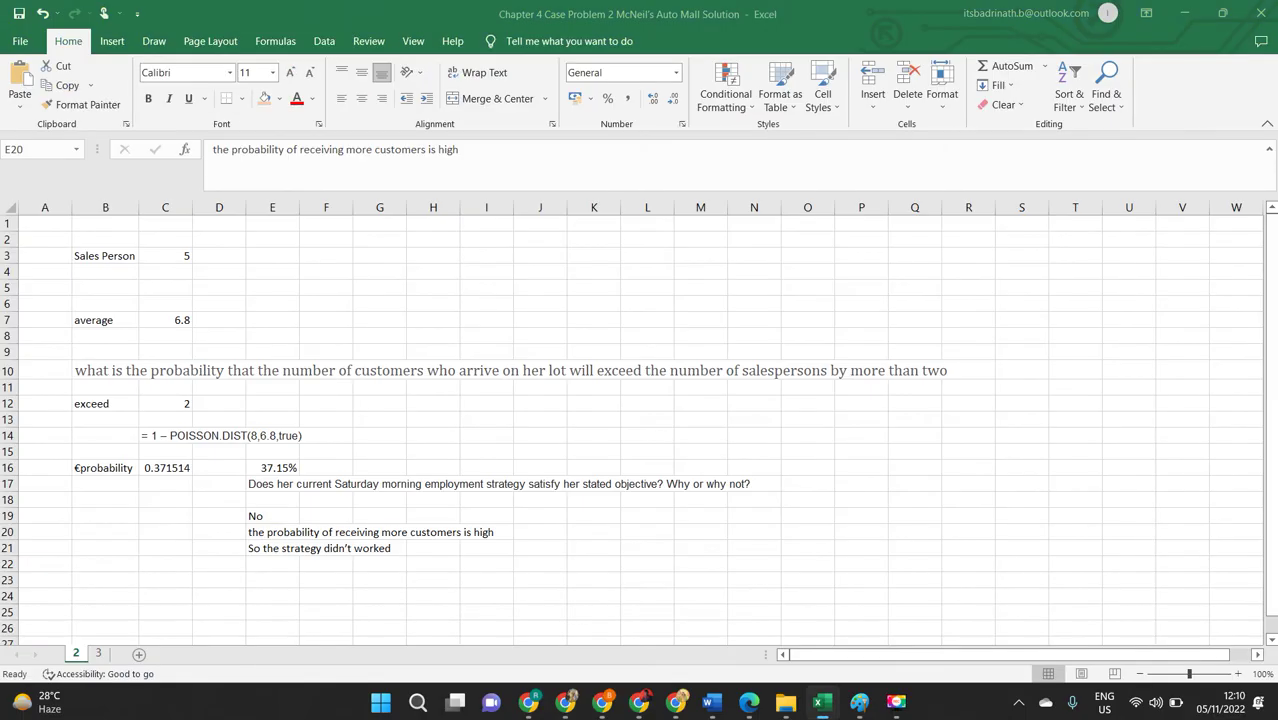
click(100, 654)
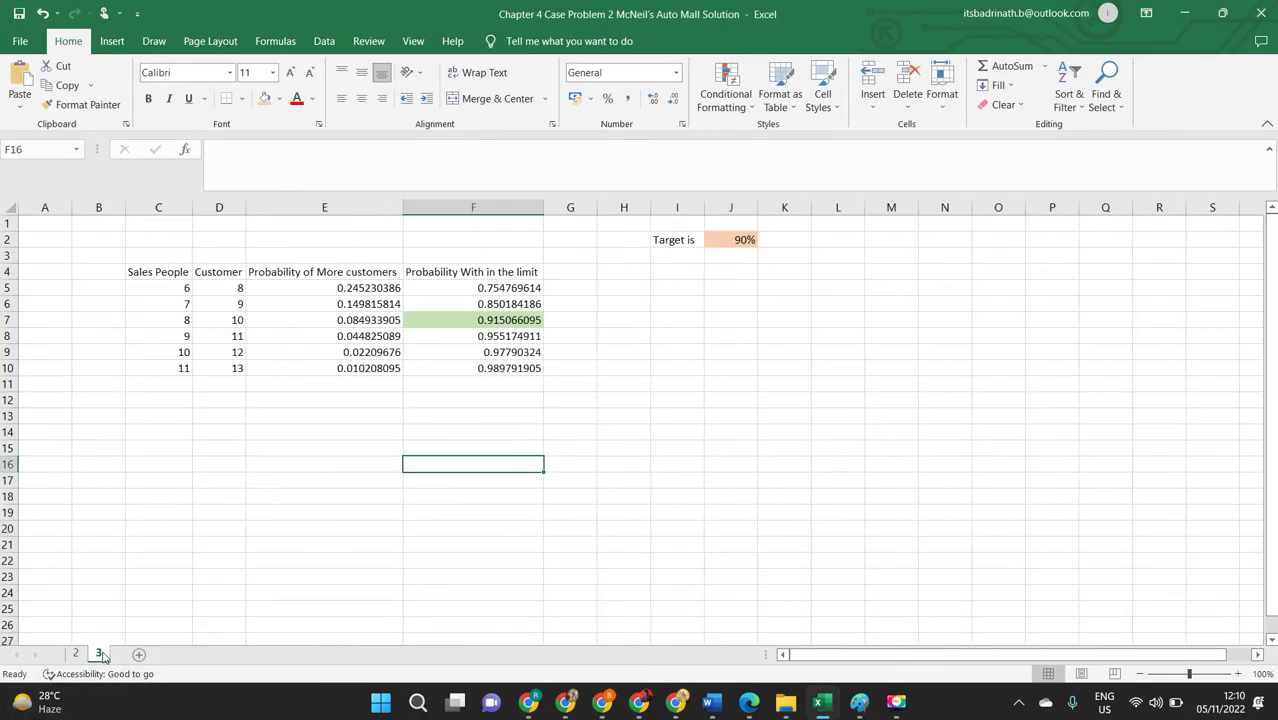
click(183, 287)
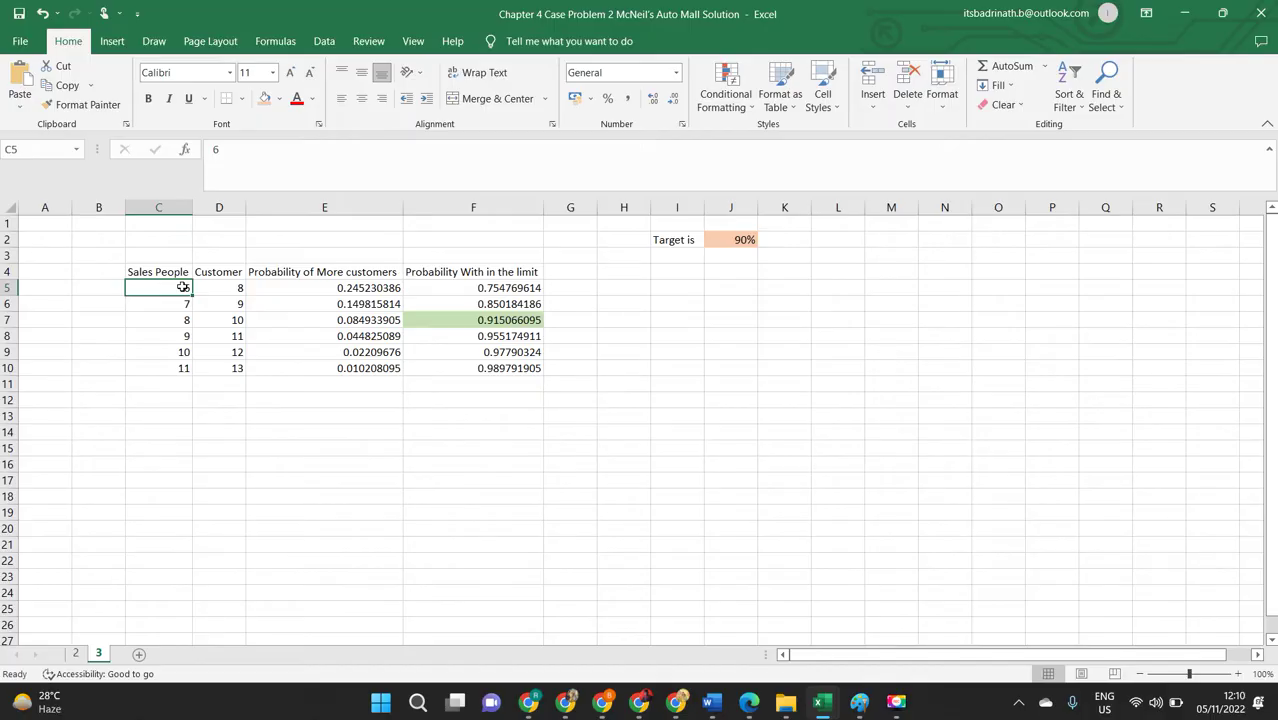
click(229, 284)
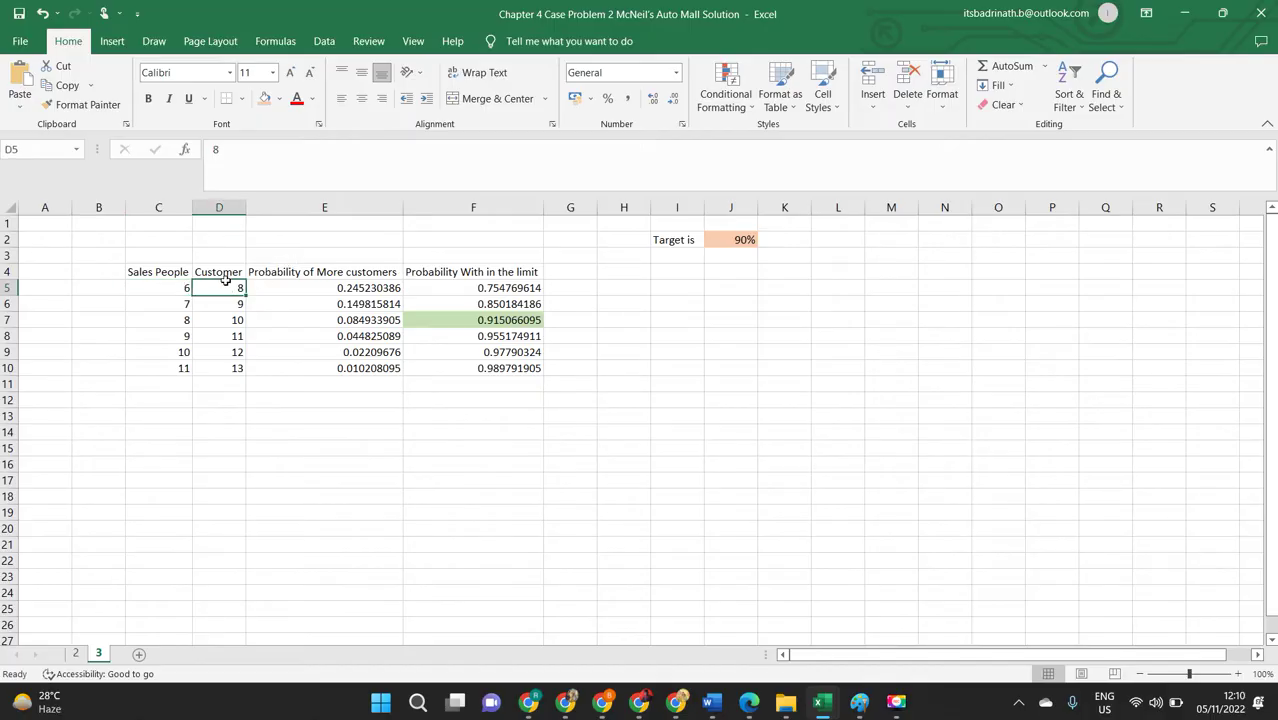
click(357, 292)
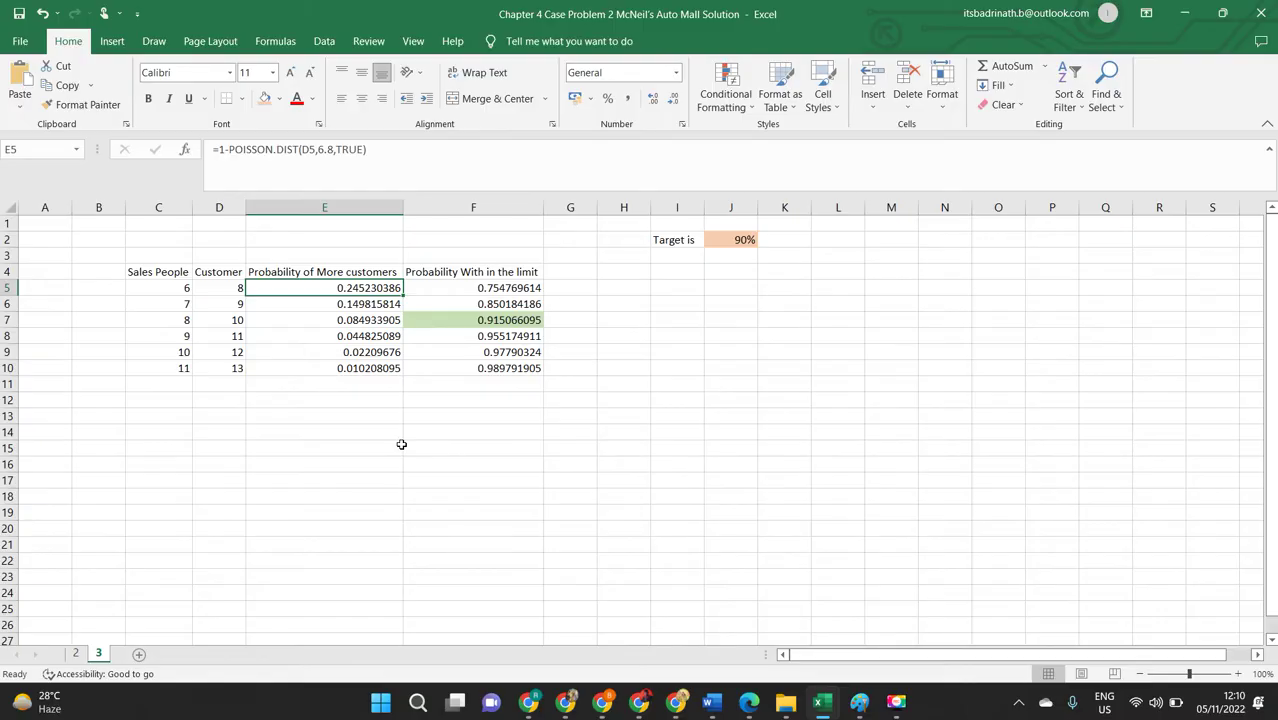
click(227, 304)
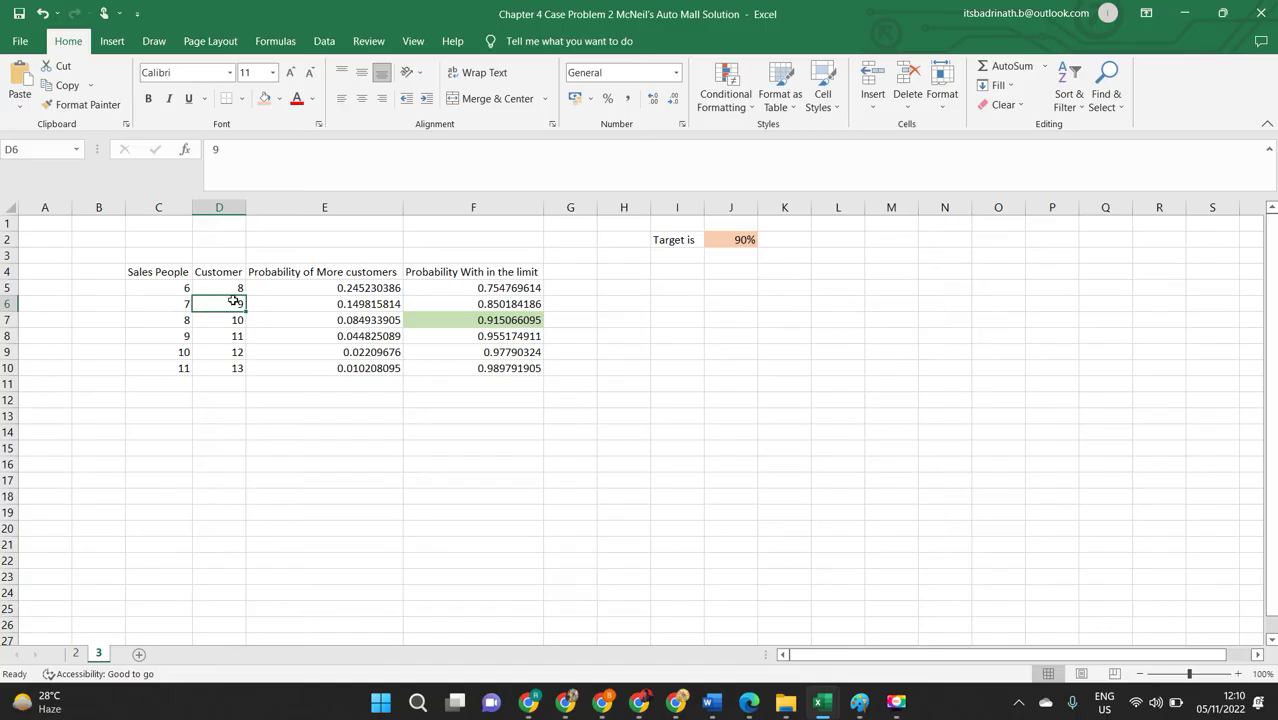
click(363, 301)
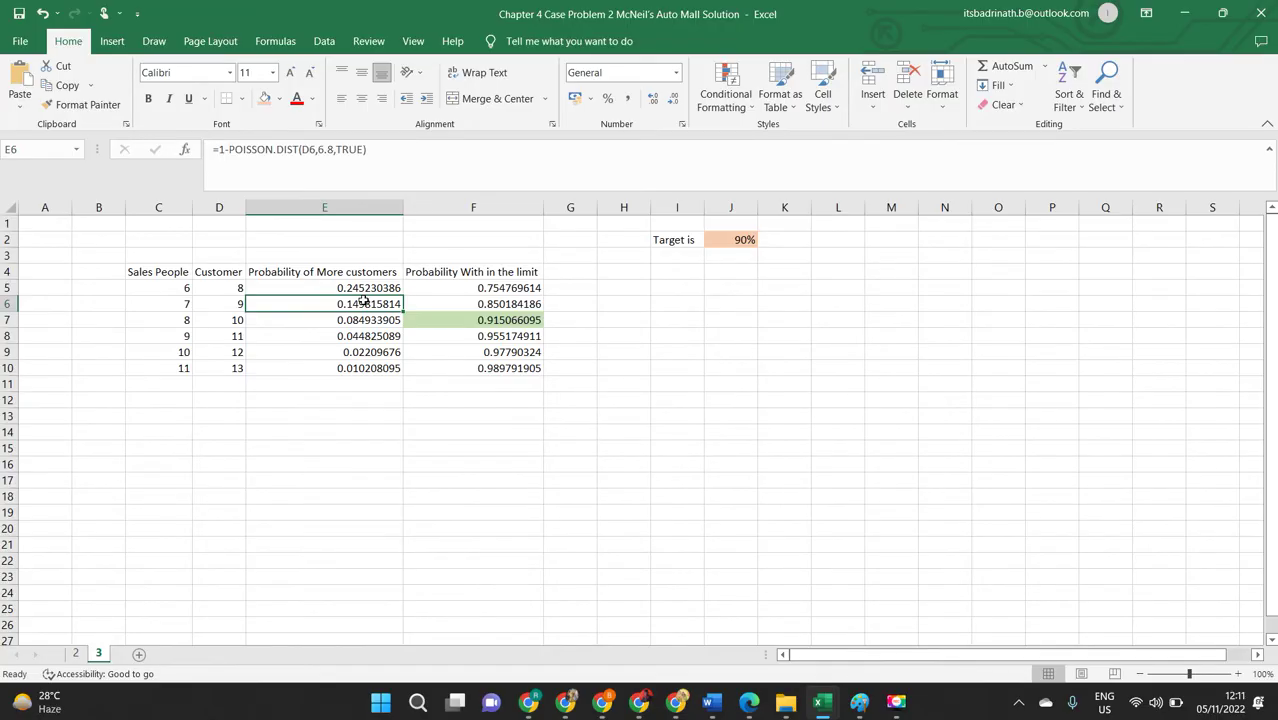
click(173, 336)
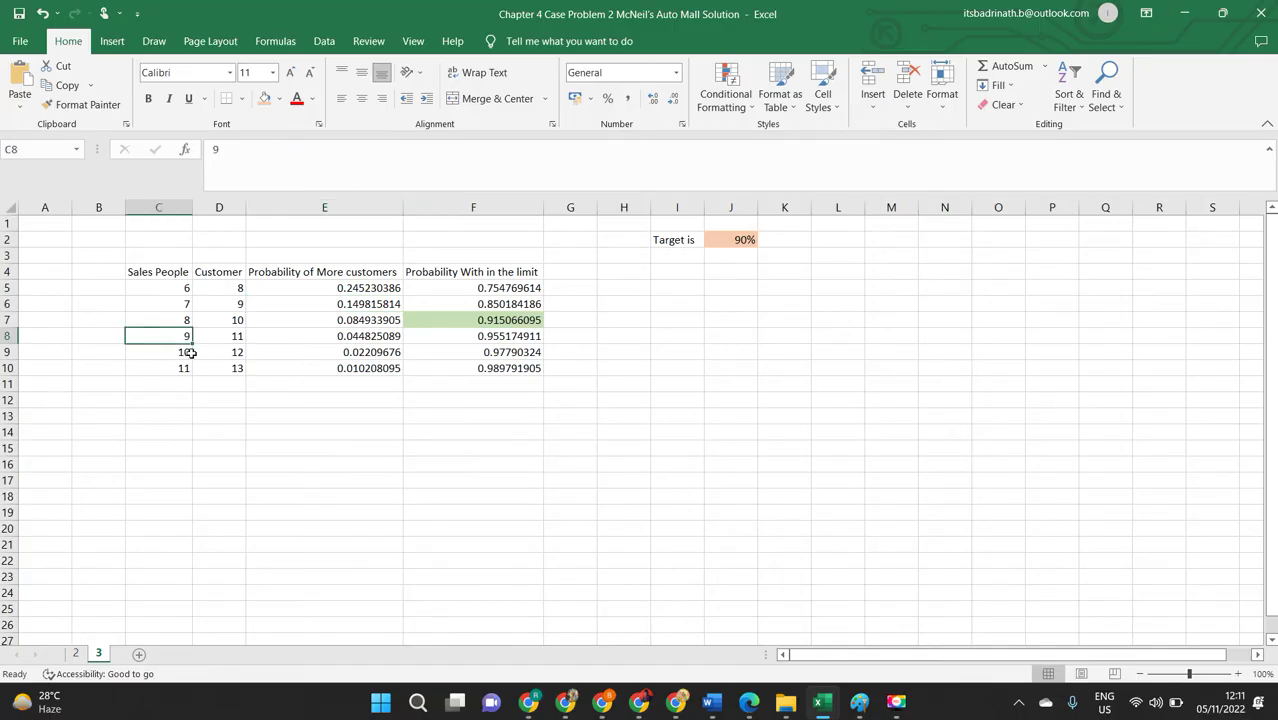
click(163, 320)
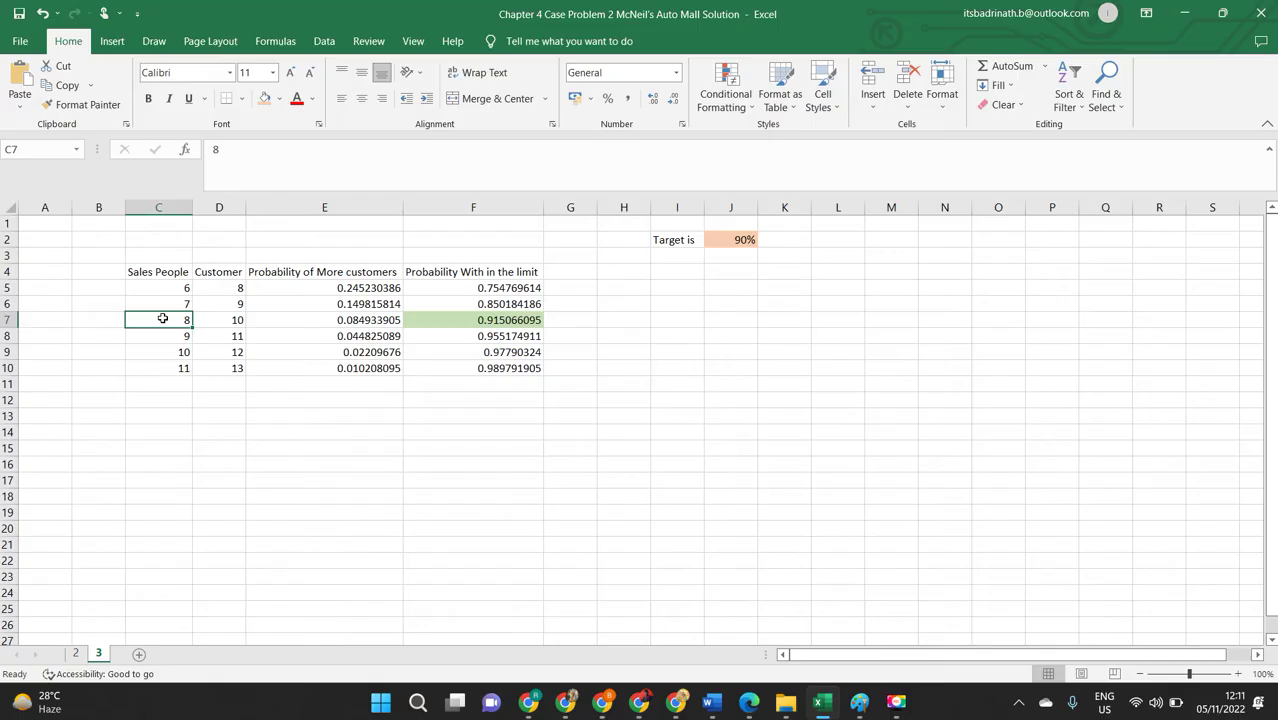
click(227, 320)
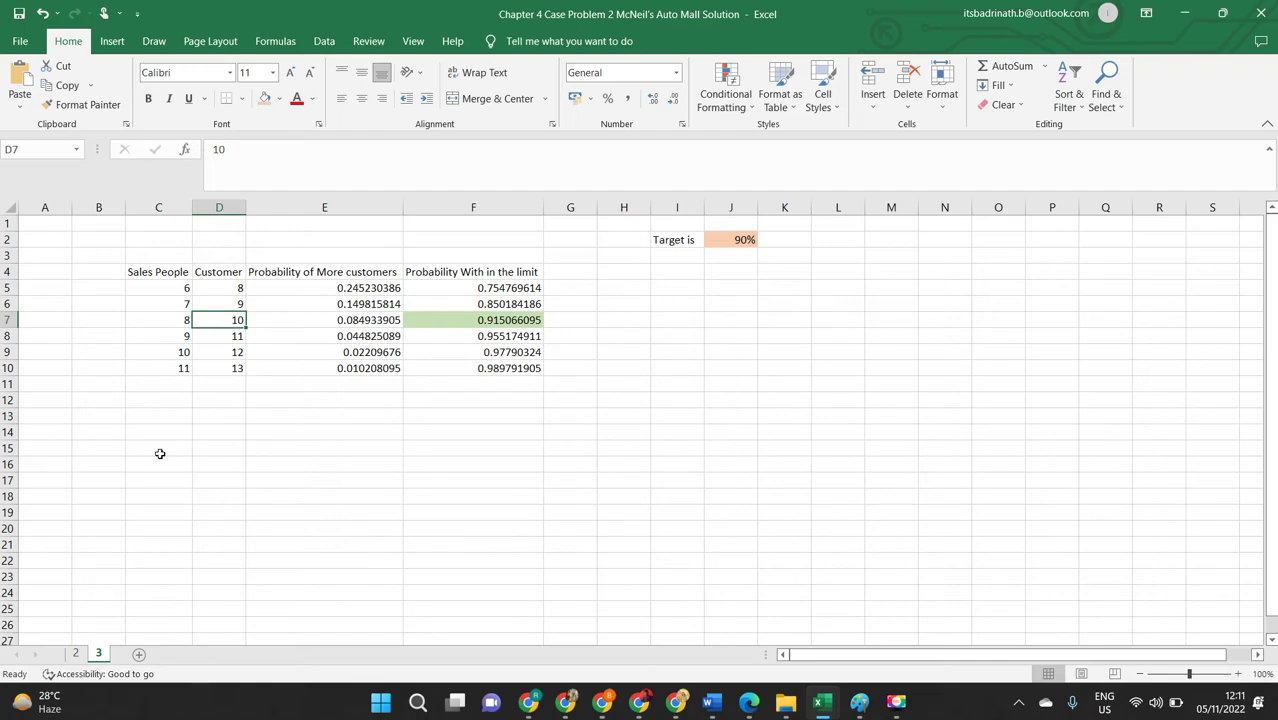
click(365, 318)
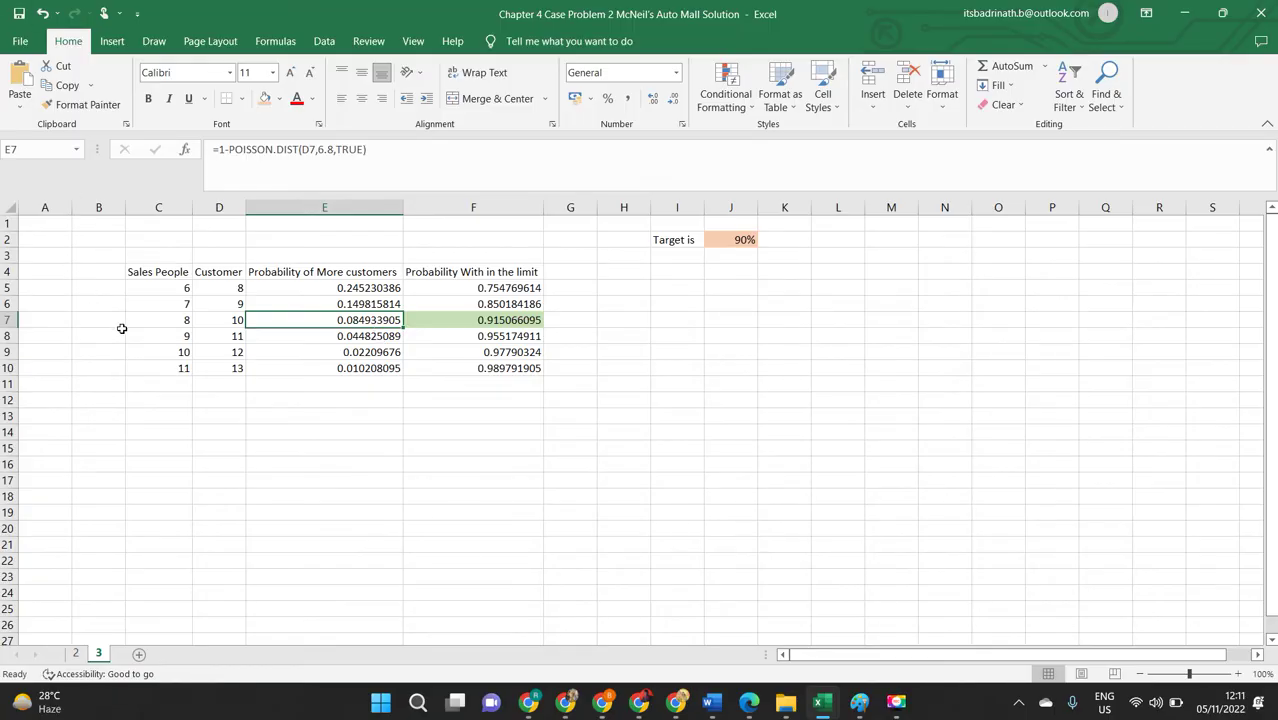
click(481, 321)
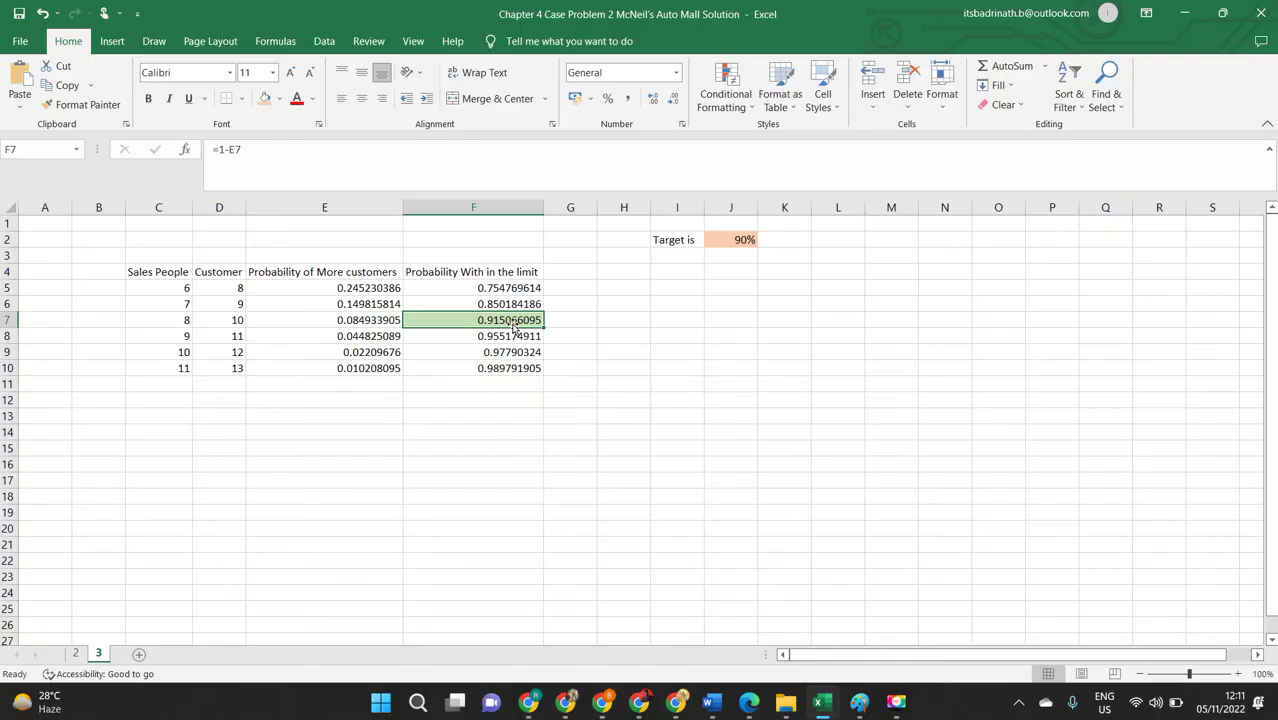
click(222, 321)
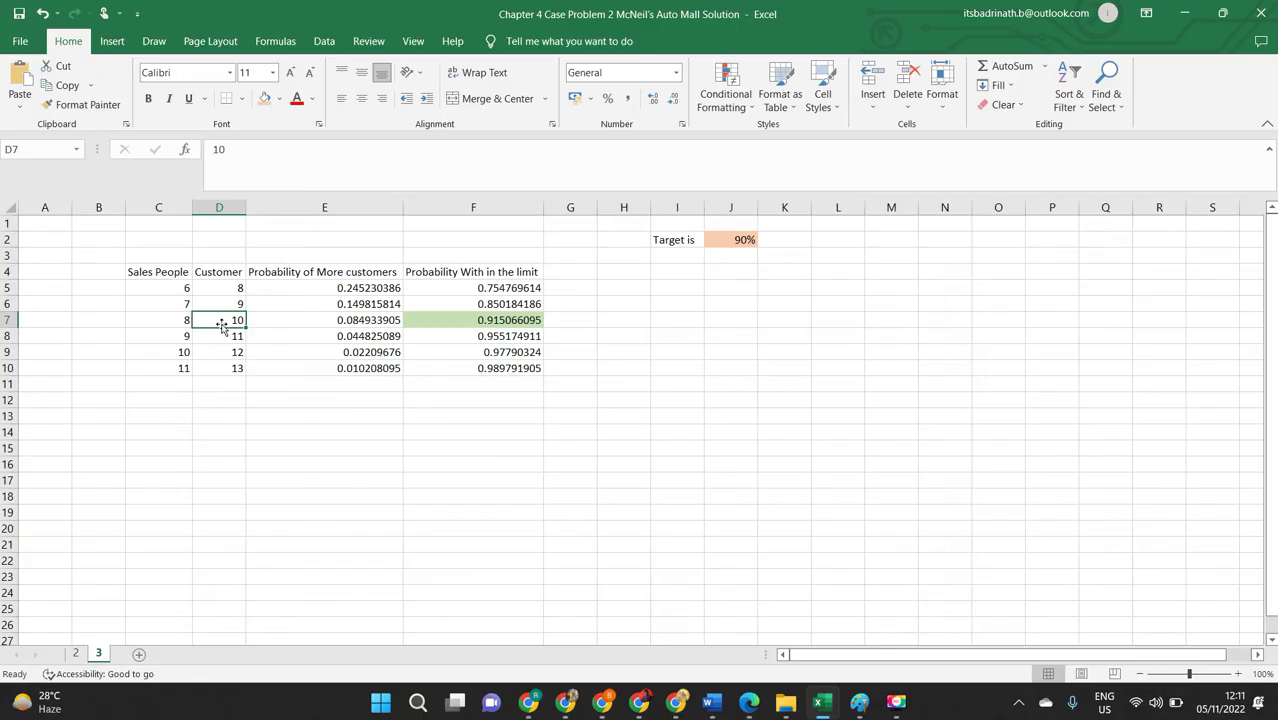
click(340, 320)
click(455, 319)
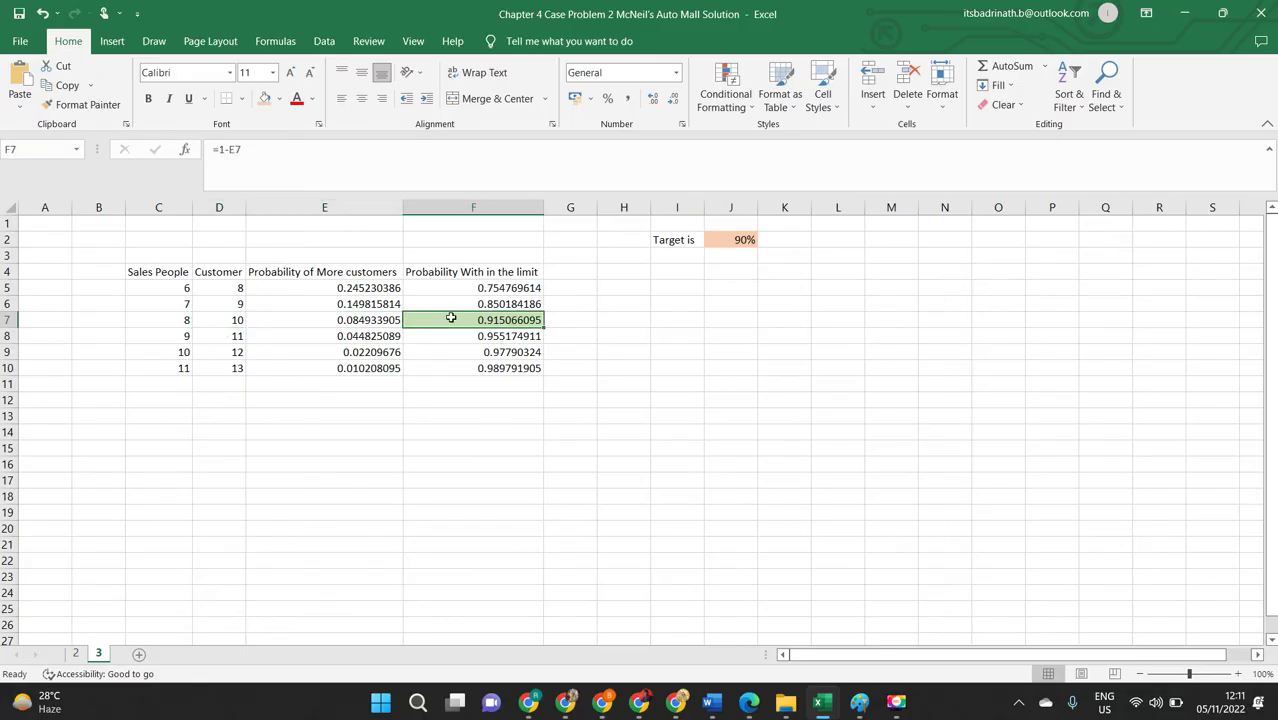
click(386, 318)
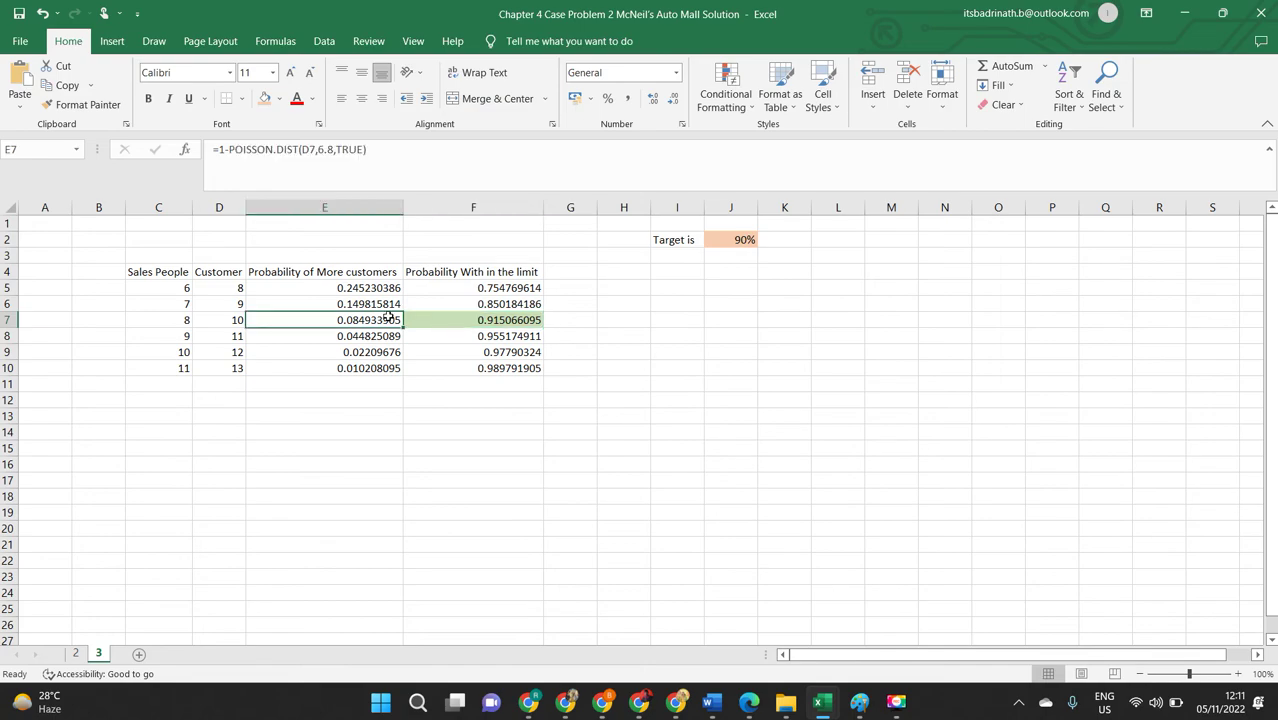
click(511, 321)
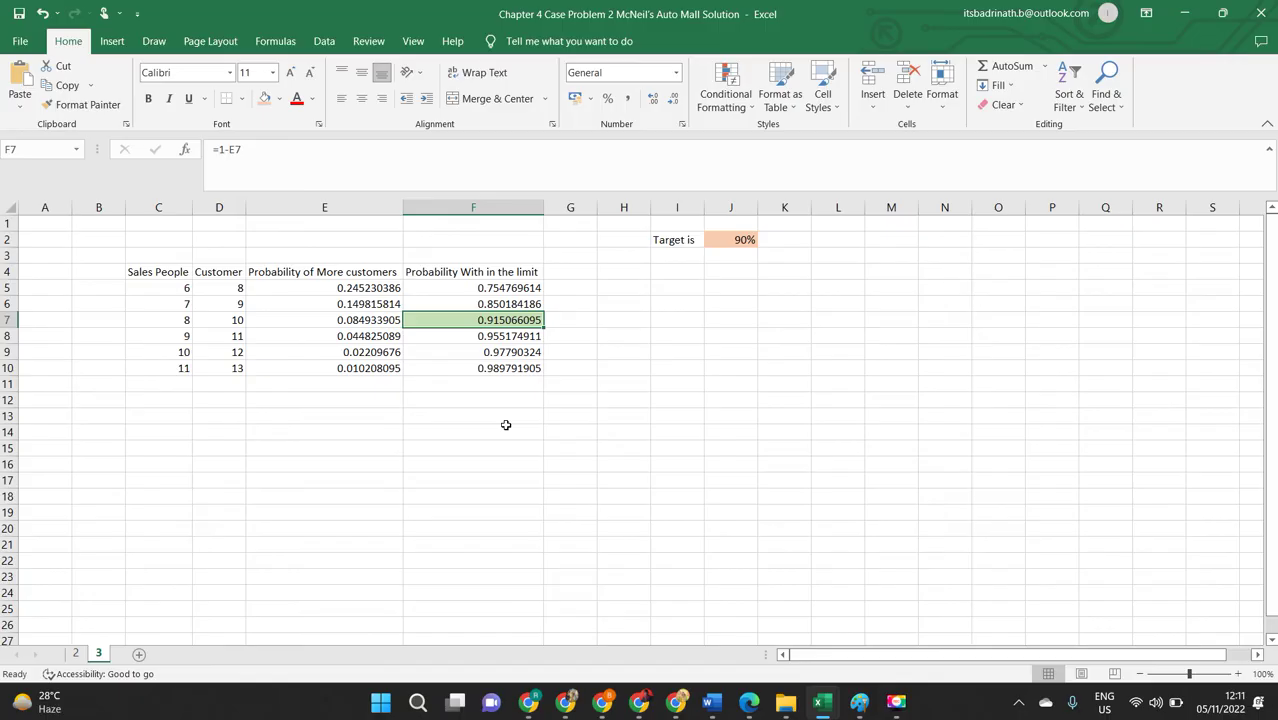
click(734, 244)
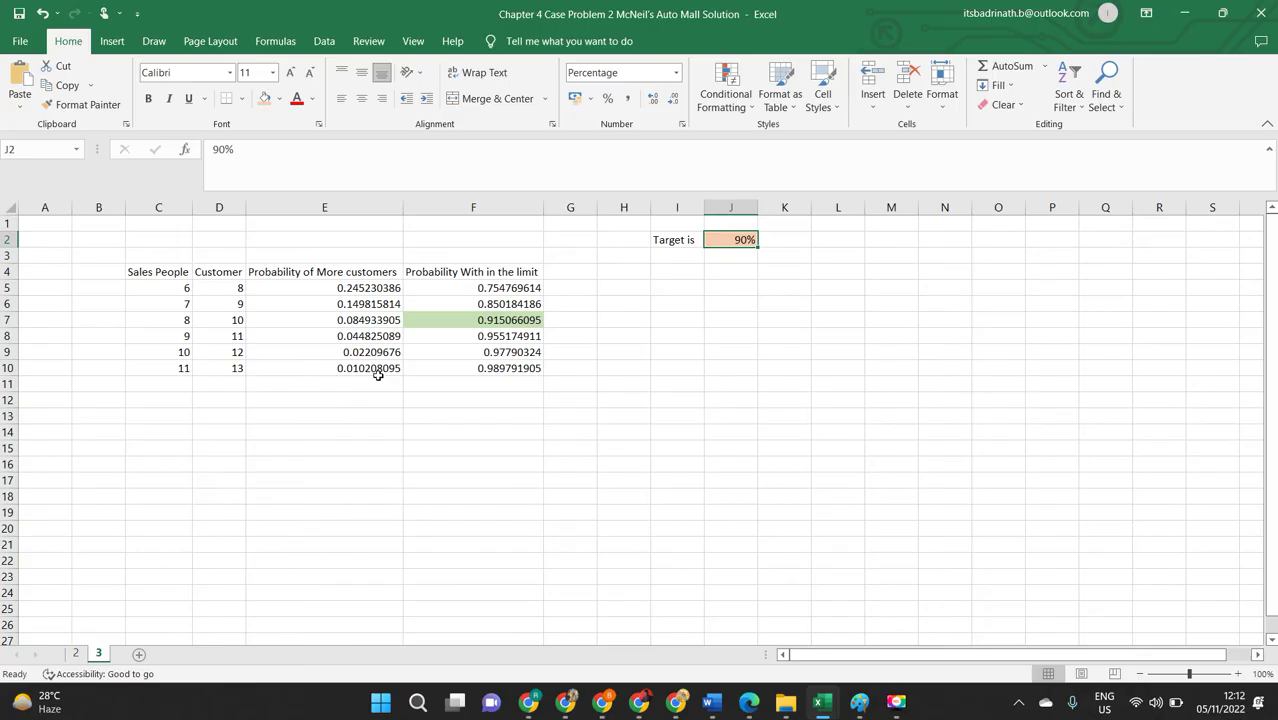
click(507, 322)
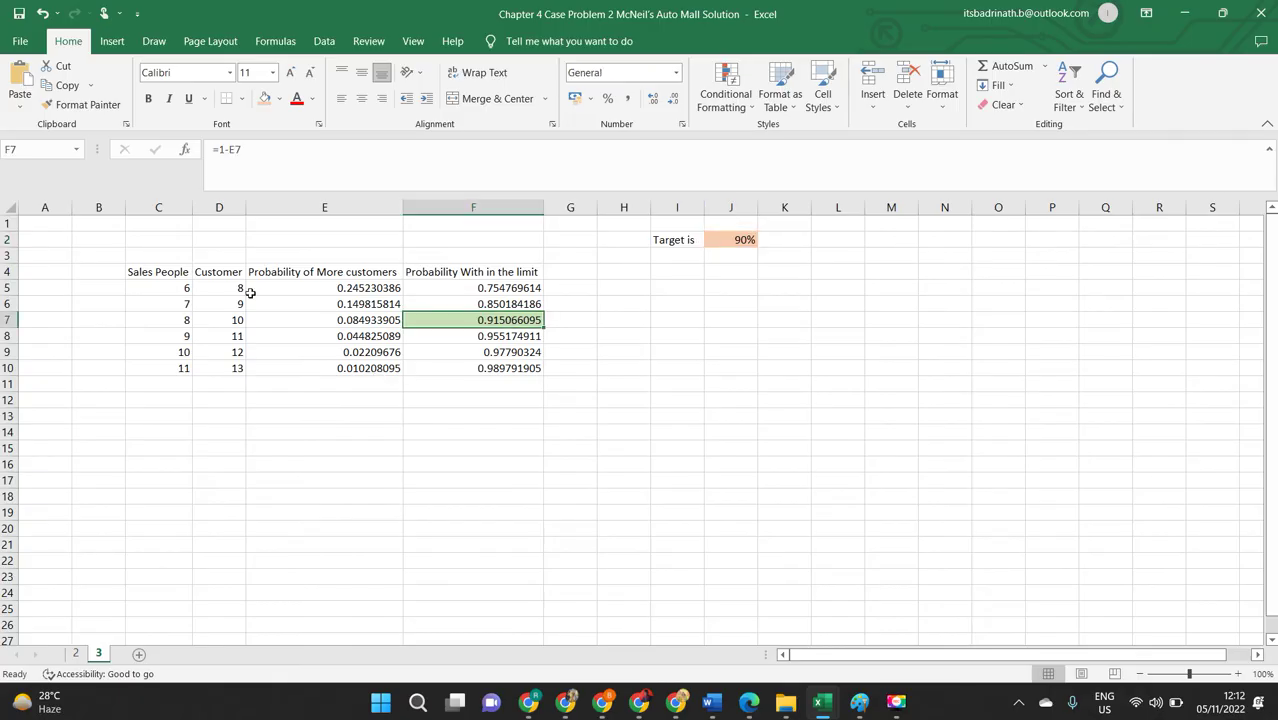
click(172, 318)
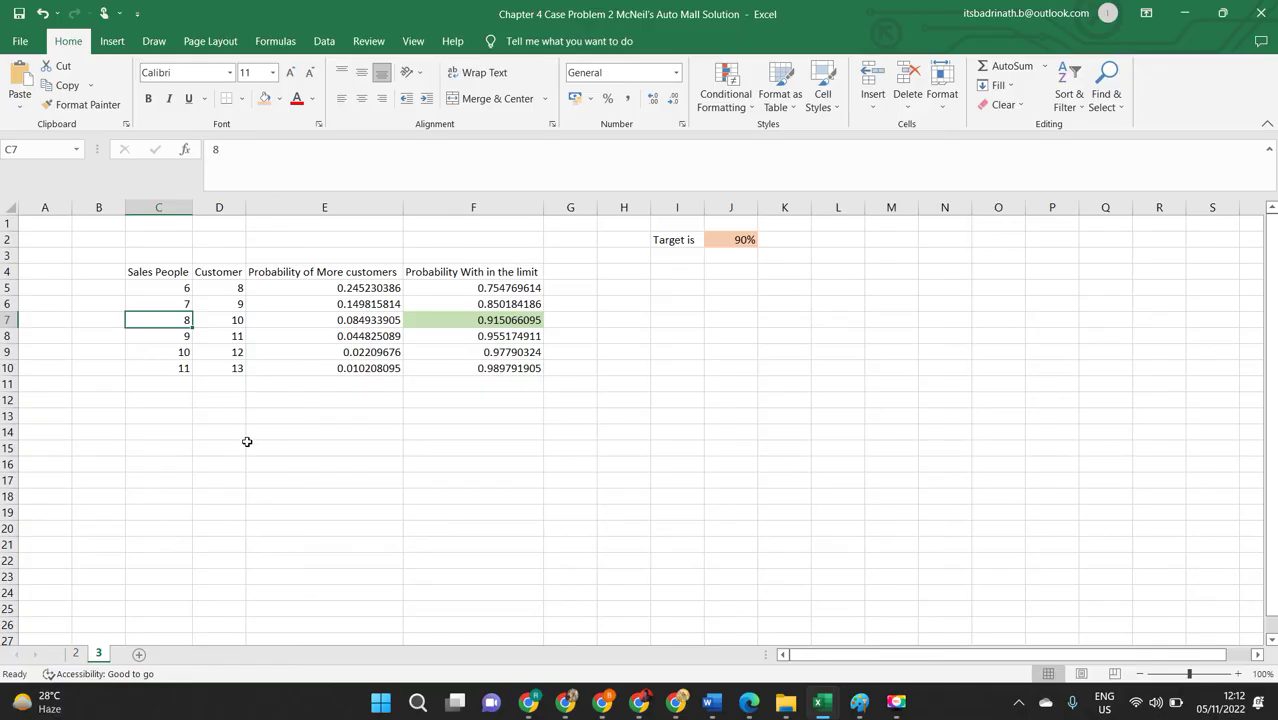
mouse_move(722, 700)
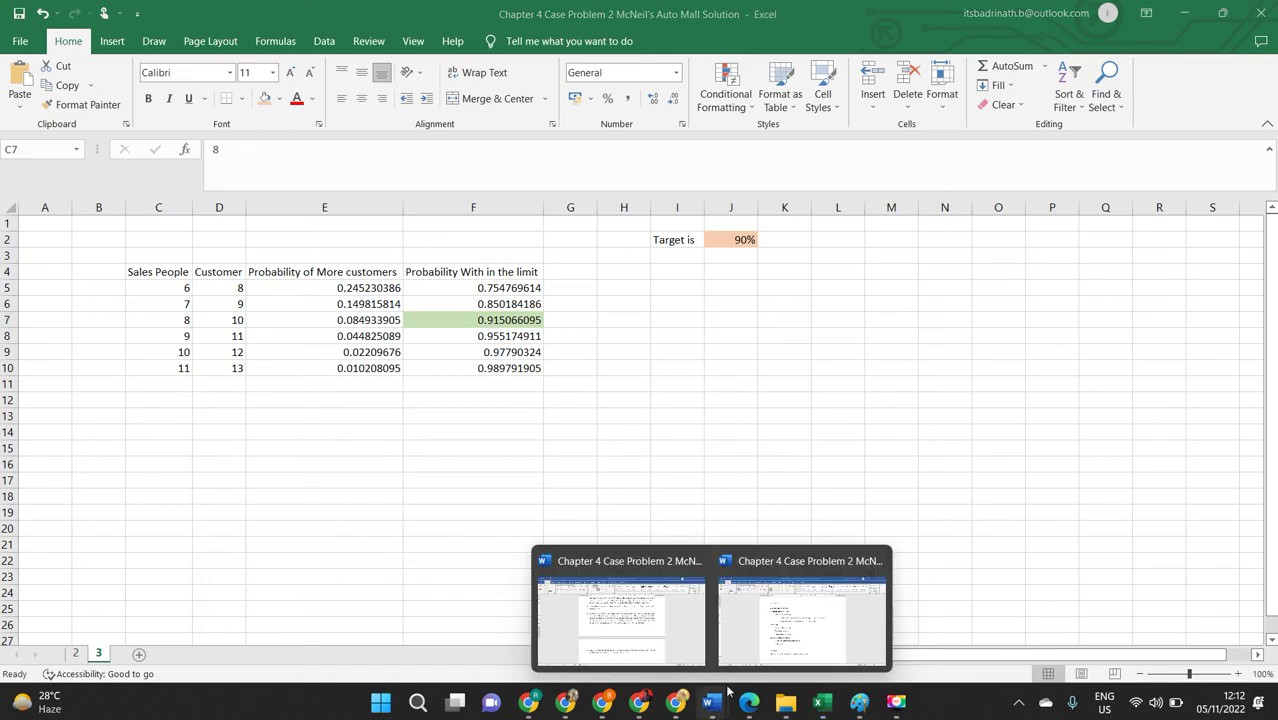
Bring the Word case questions document forward, then switch to the McNeil's Auto Mall Solution Template
click(768, 645)
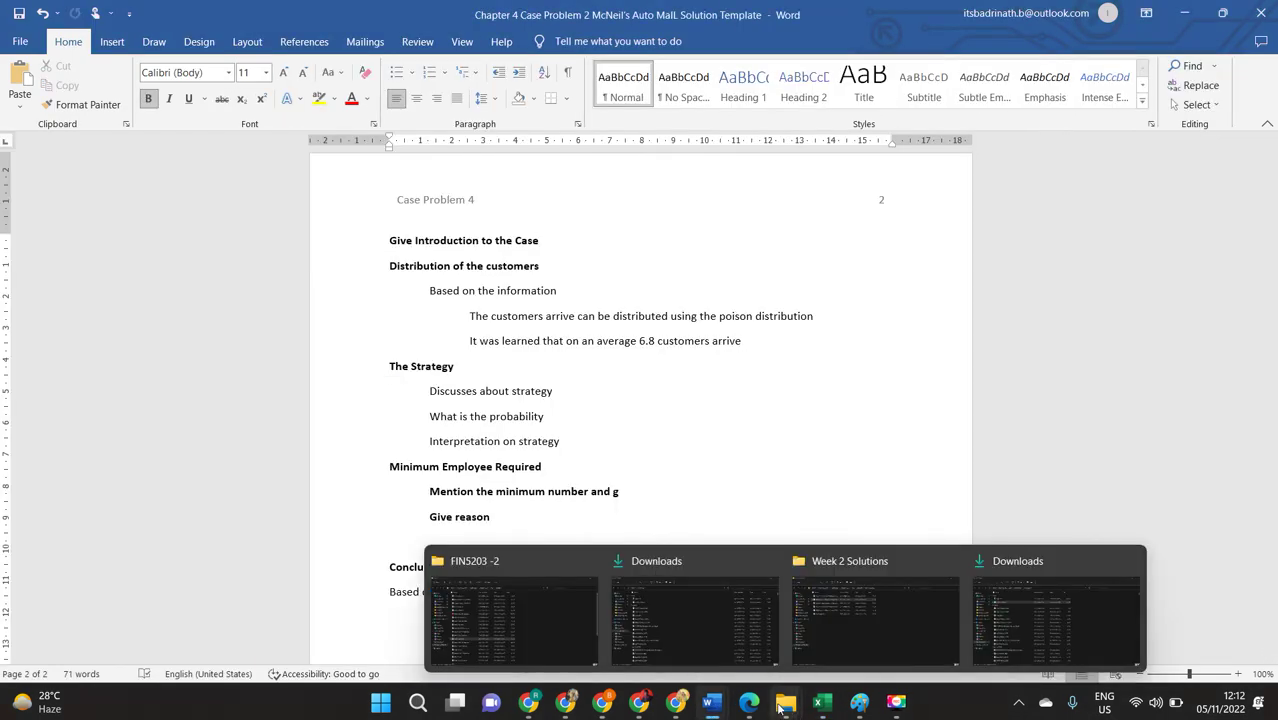
mouse_move(710, 702)
click(661, 629)
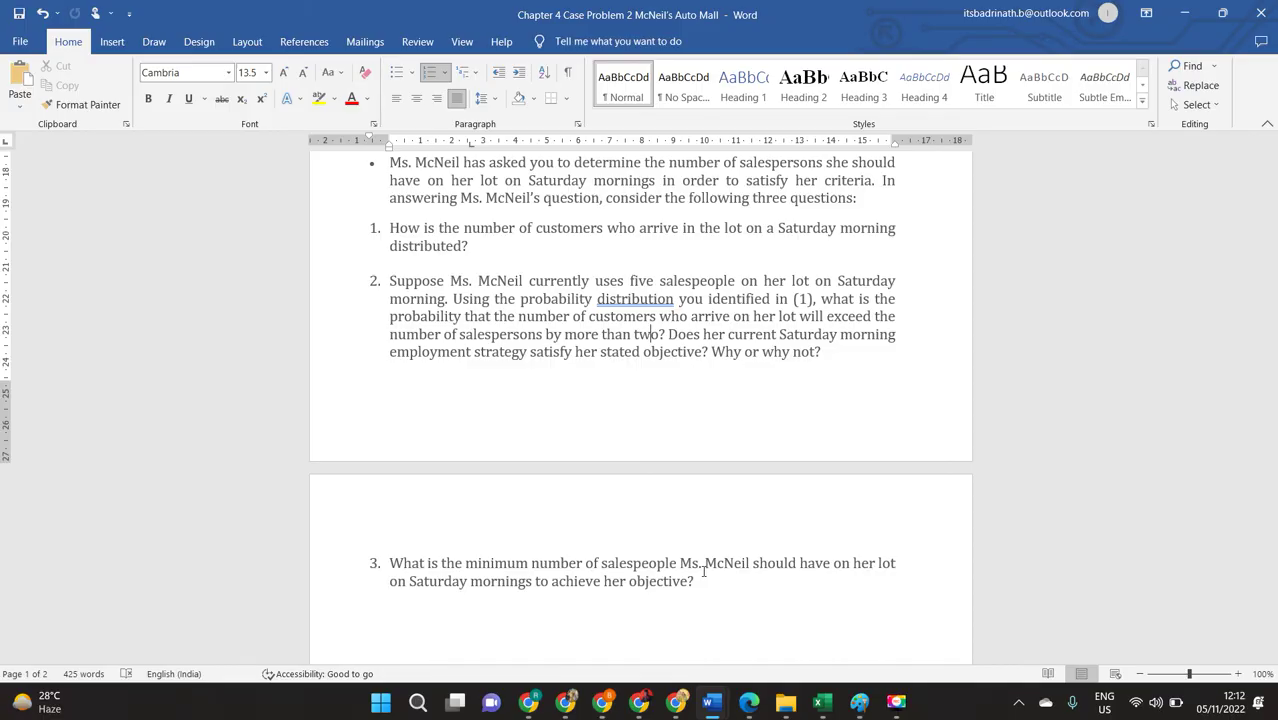
key(alt+Tab)
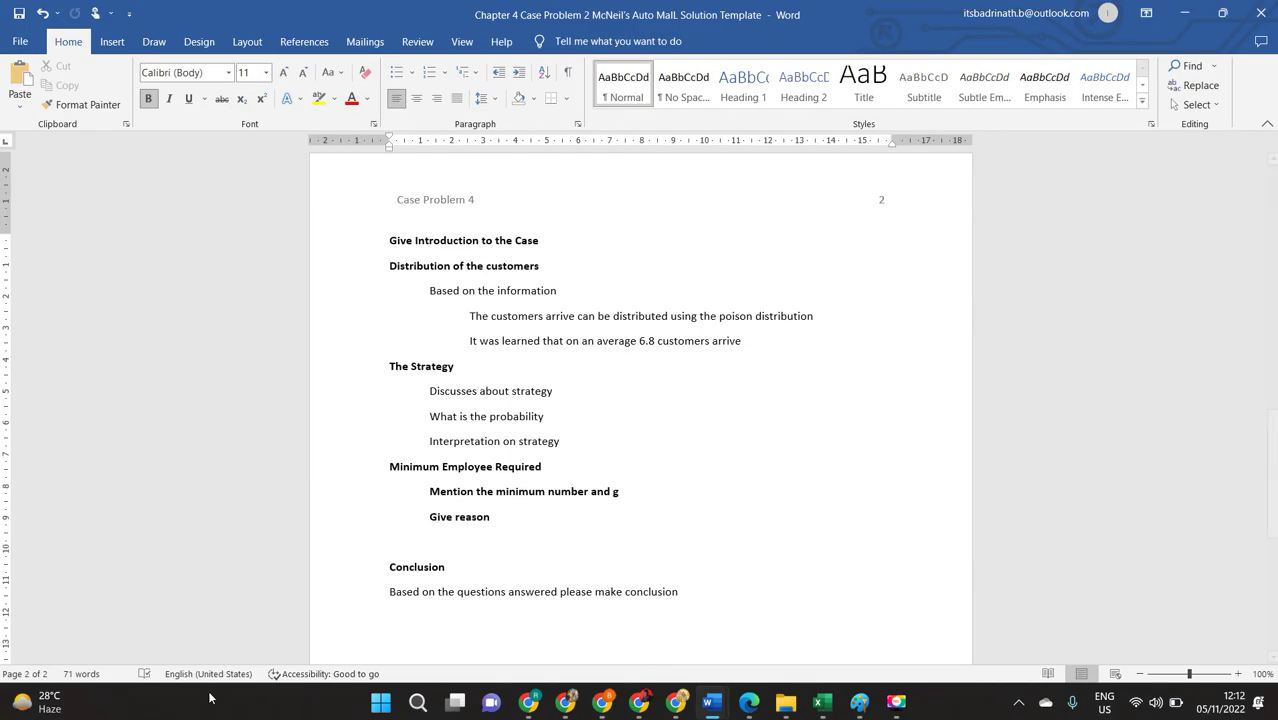
key(alt+Tab)
key(alt+Tab)
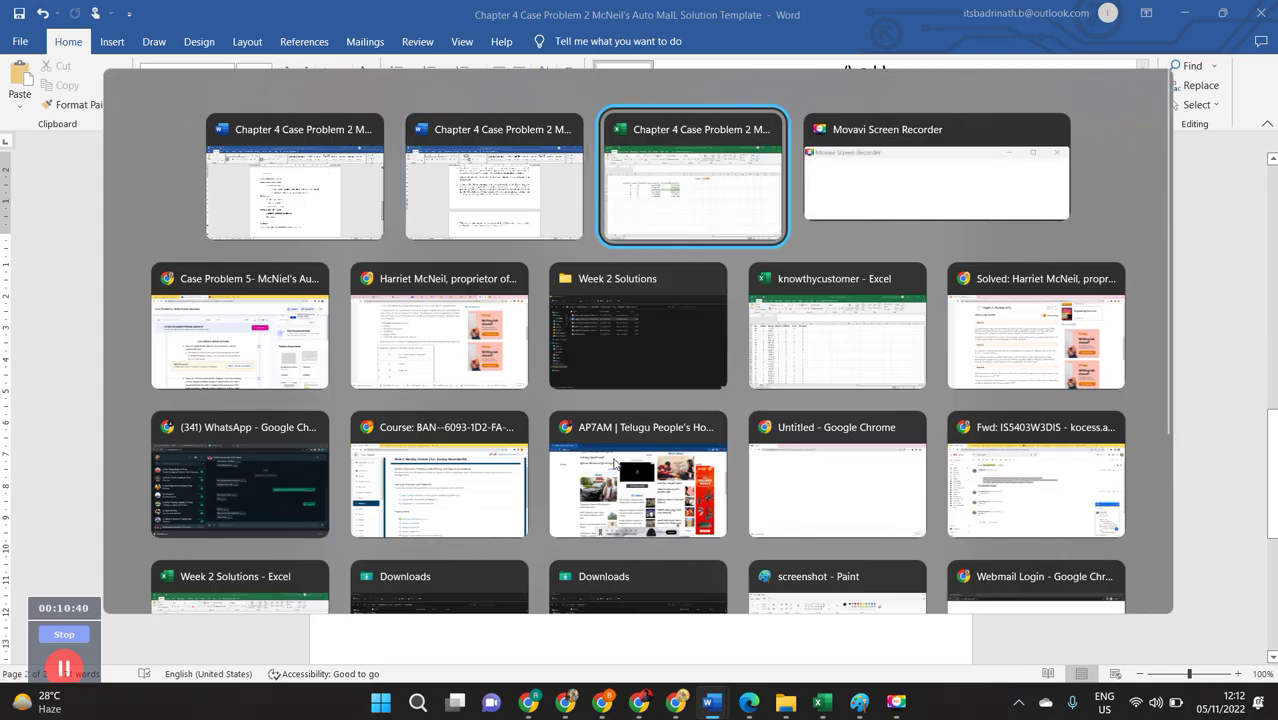
key(super+t)
key(super+t)
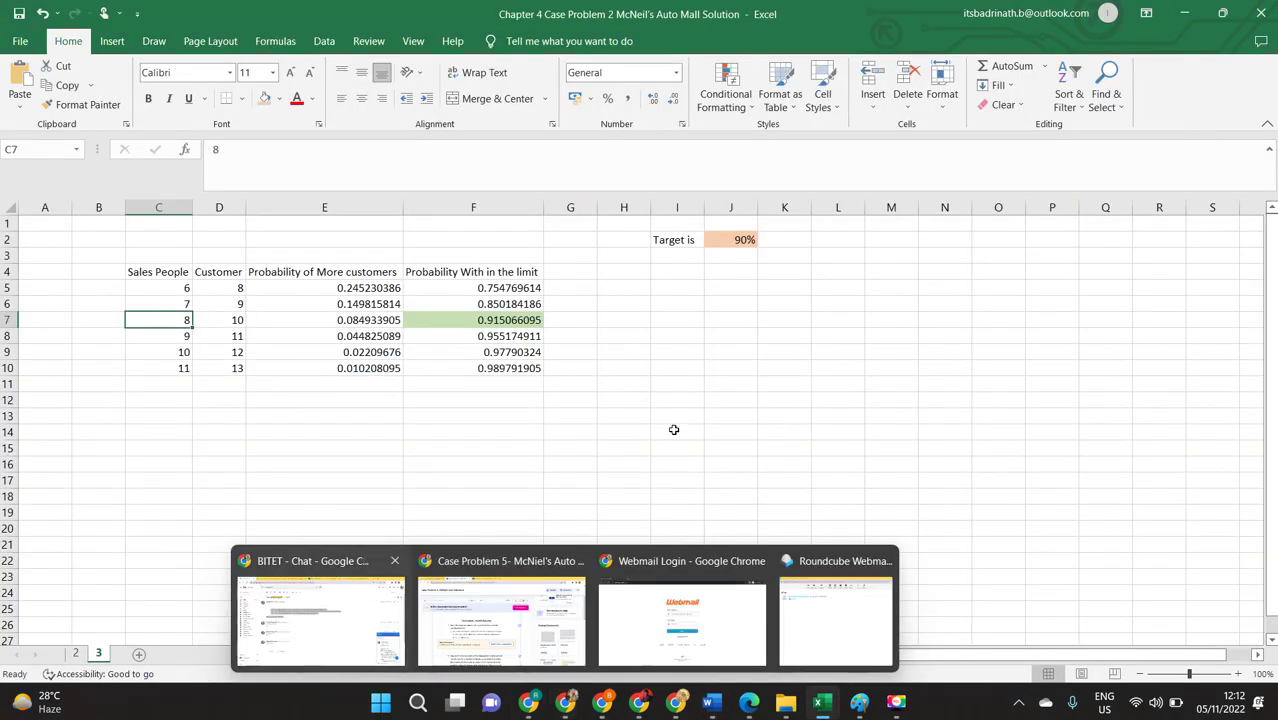
key(Escape)
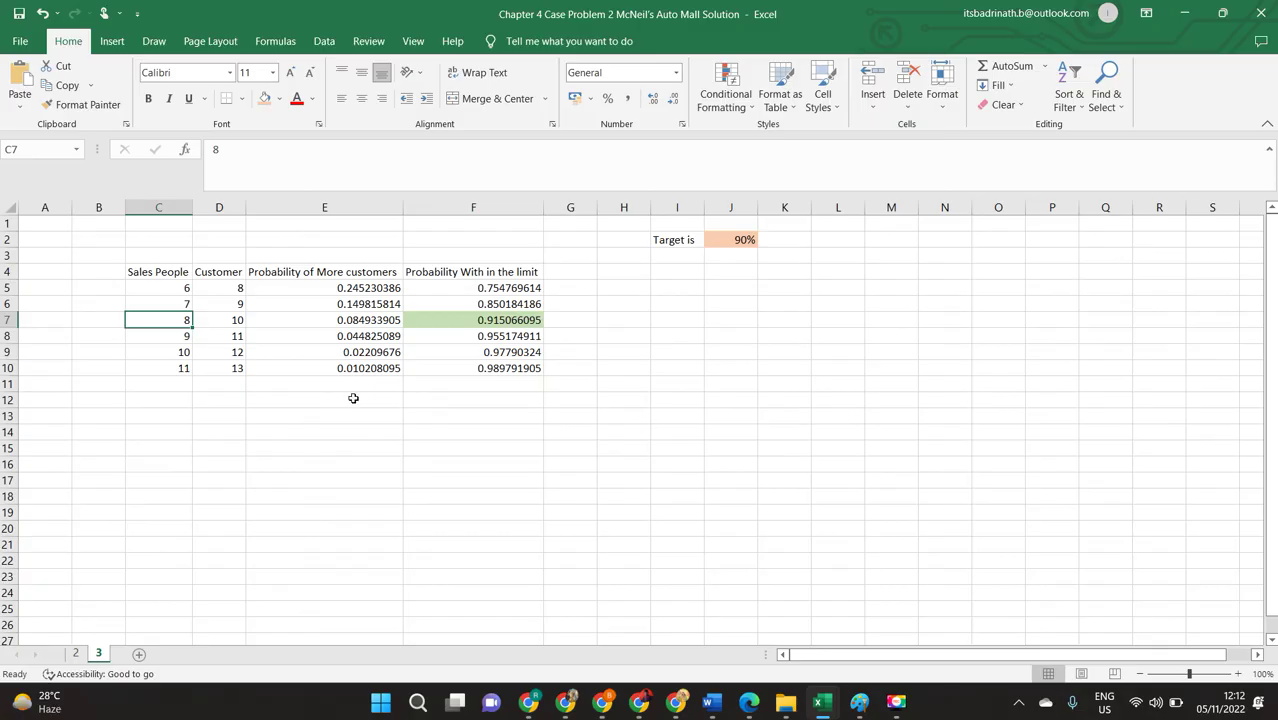
key(alt+Tab)
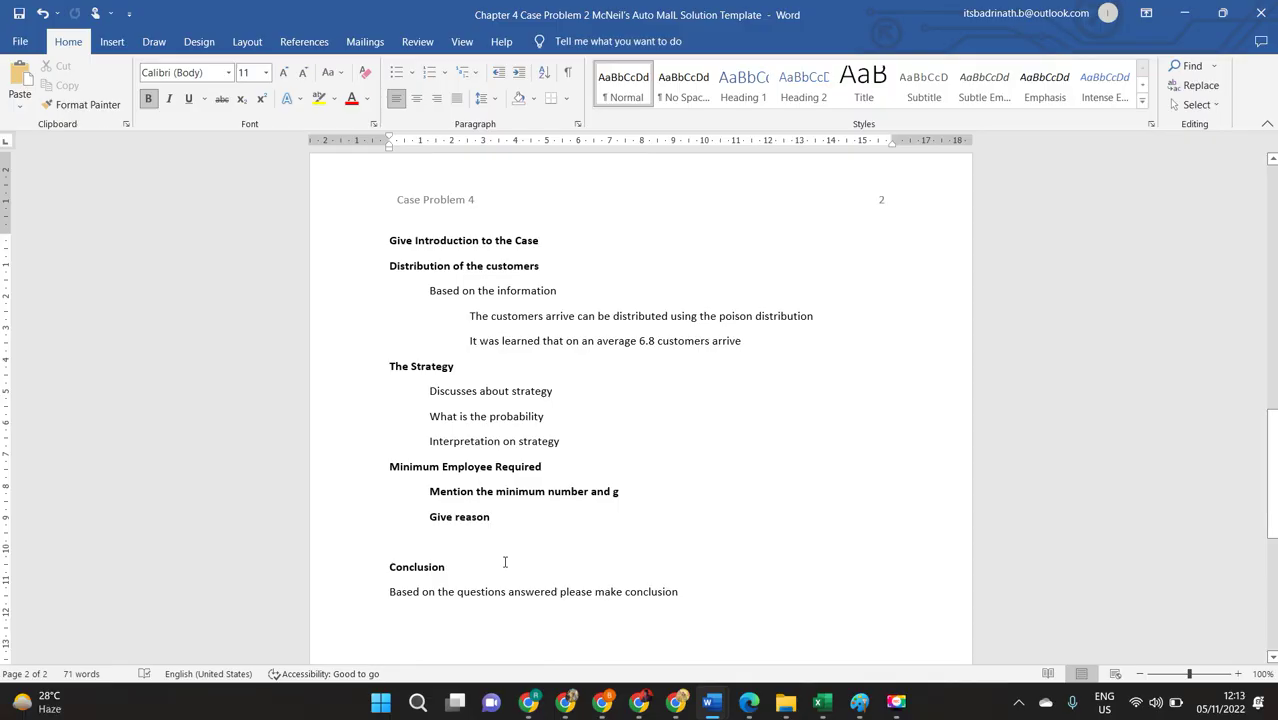
scroll(622, 494, down, 2)
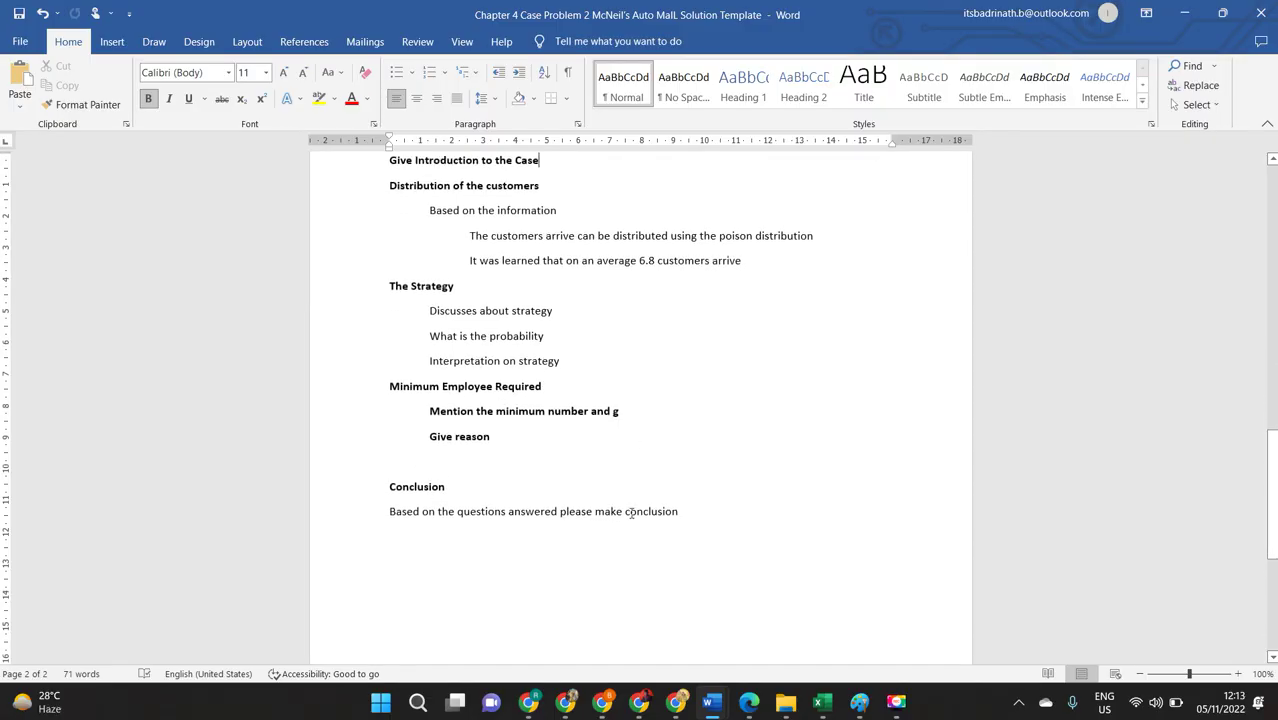
triple_click(467, 514)
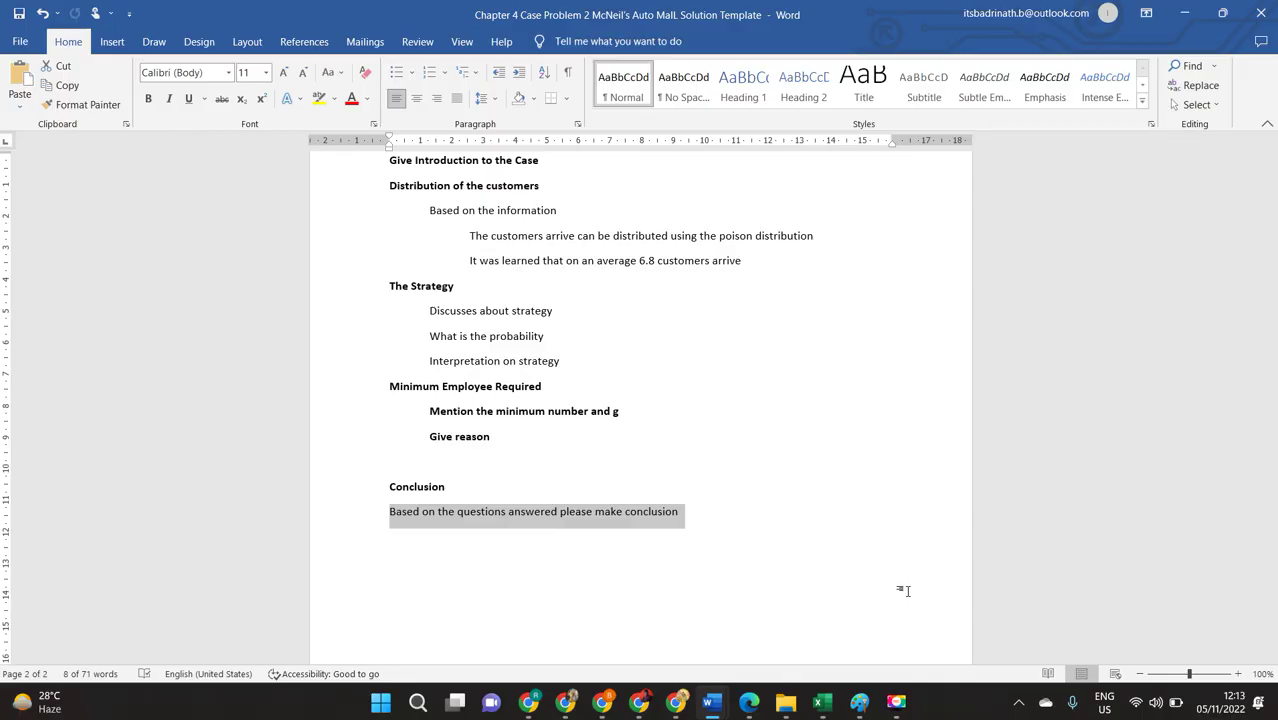
scroll(680, 585, up, 5)
scroll(715, 566, down, 5)
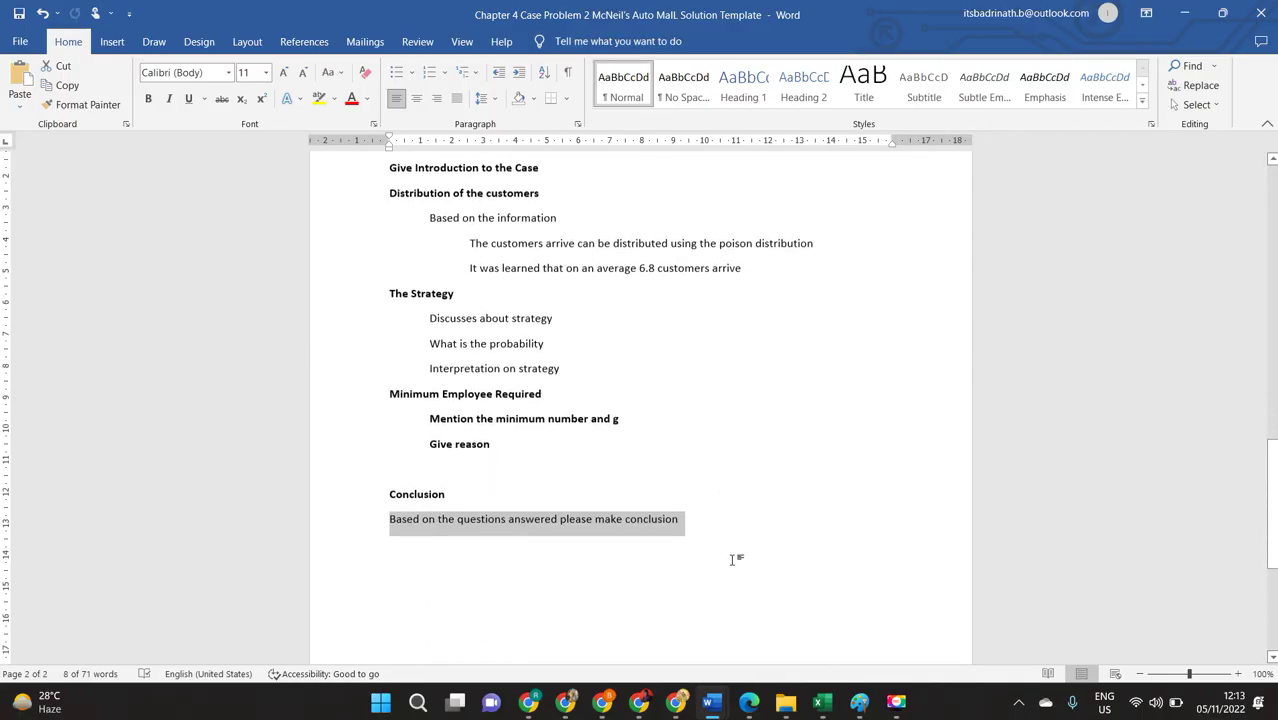
scroll(731, 560, down, 5)
click(379, 557)
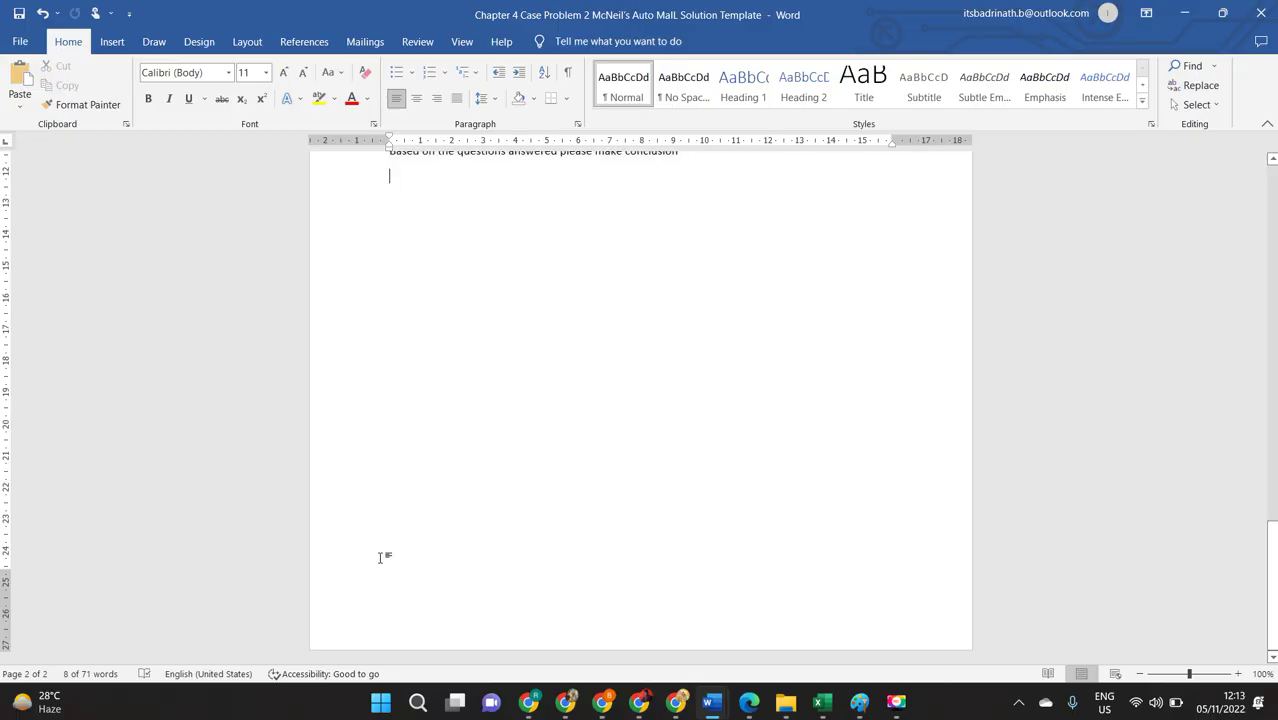